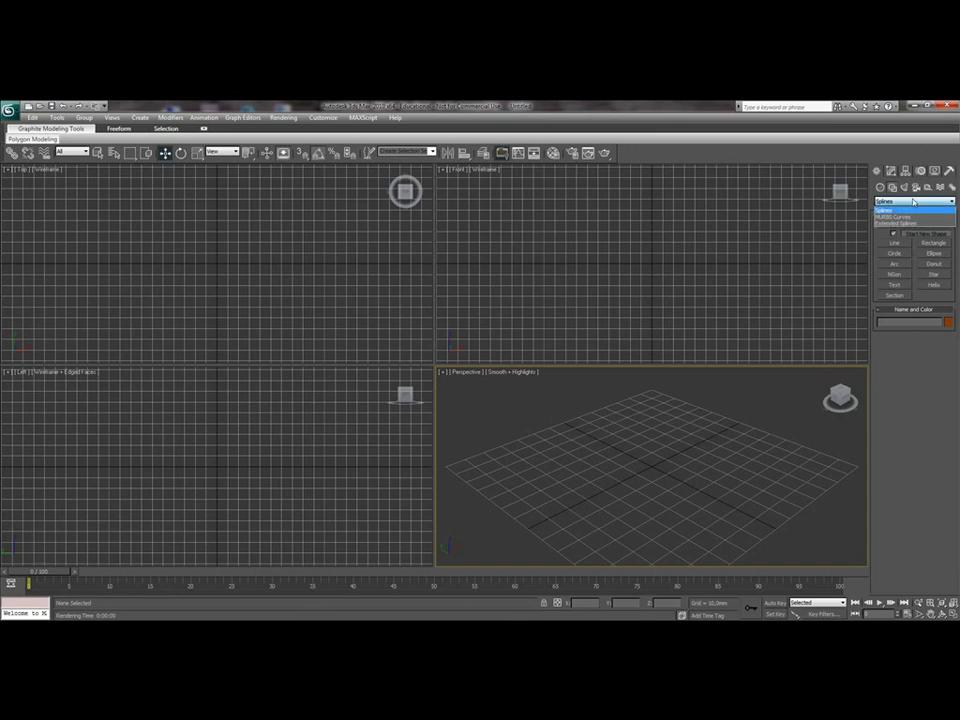
# - Create a chamfer box from the extended primitives on the grid in the Perspective view
pyautogui.click(881, 194)
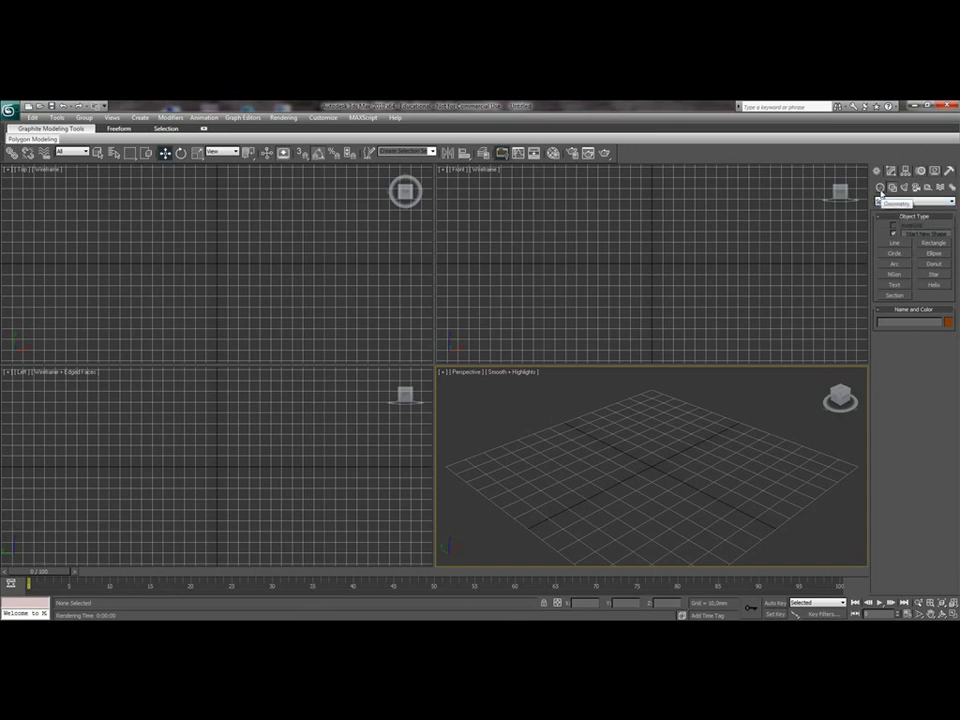
pyautogui.click(881, 191)
pyautogui.click(899, 246)
pyautogui.moveTo(639, 471); pyautogui.dragTo(643, 418)
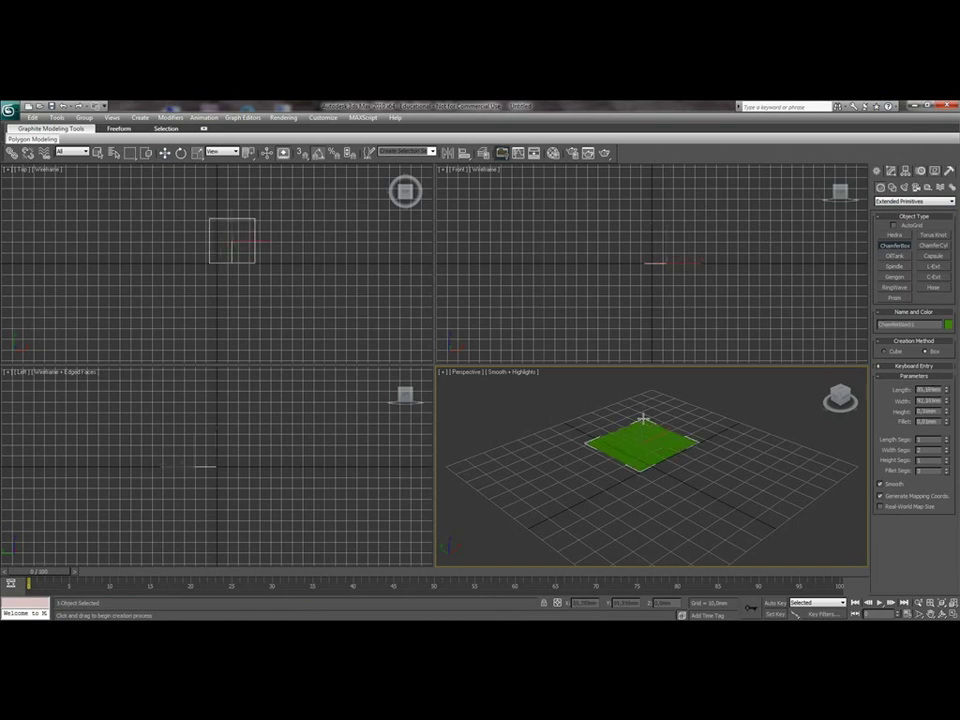
pyautogui.click(645, 378)
pyautogui.click(593, 403)
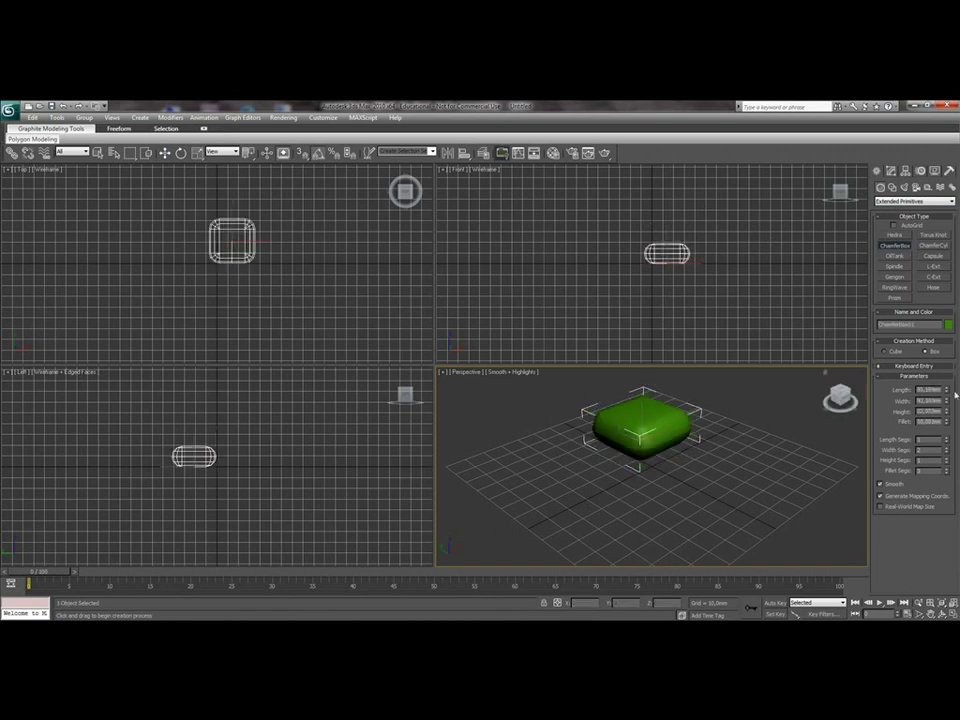
# - Set the chamfer box's length to 150 mm and its width to 200 mm
pyautogui.moveTo(925, 390); pyautogui.dragTo(942, 390)
pyautogui.write('15')
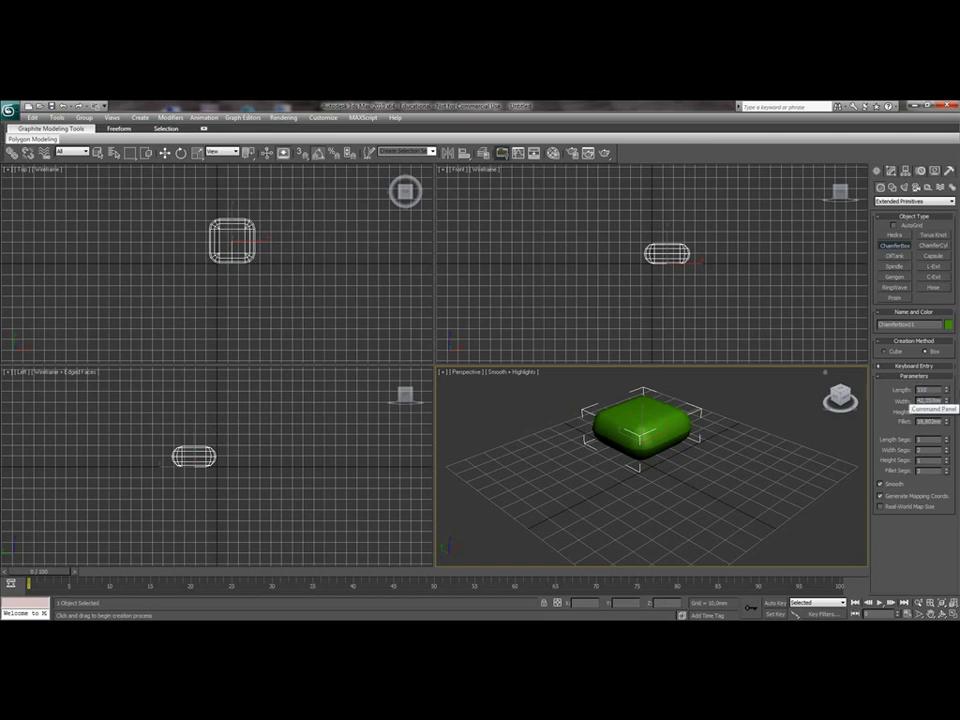
pyautogui.write('0')
pyautogui.press('Return')
pyautogui.moveTo(918, 401); pyautogui.dragTo(955, 400)
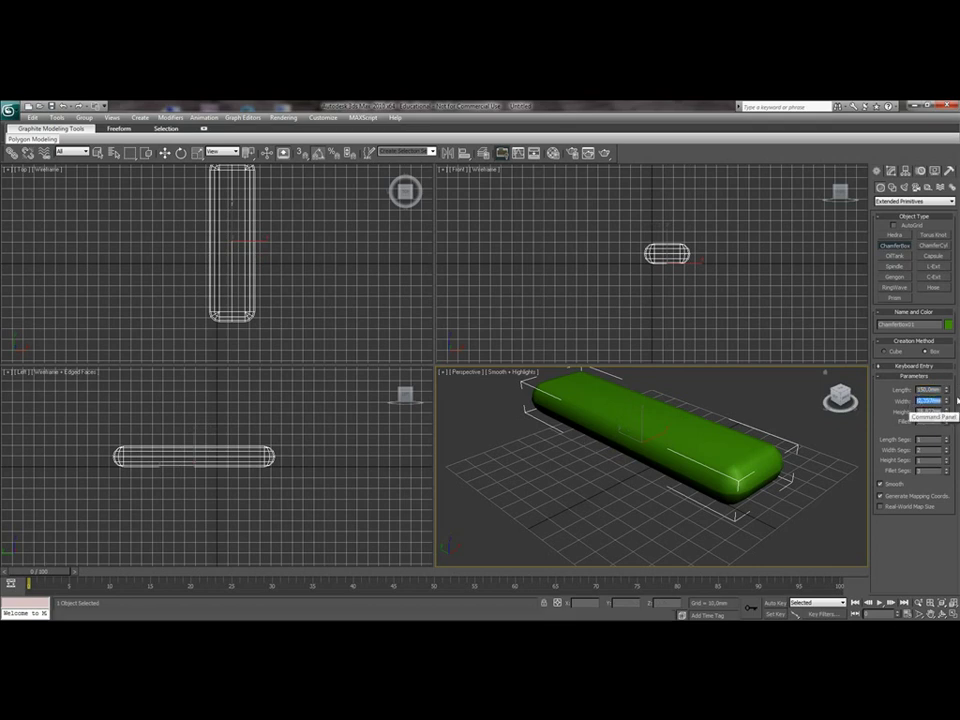
pyautogui.write('200')
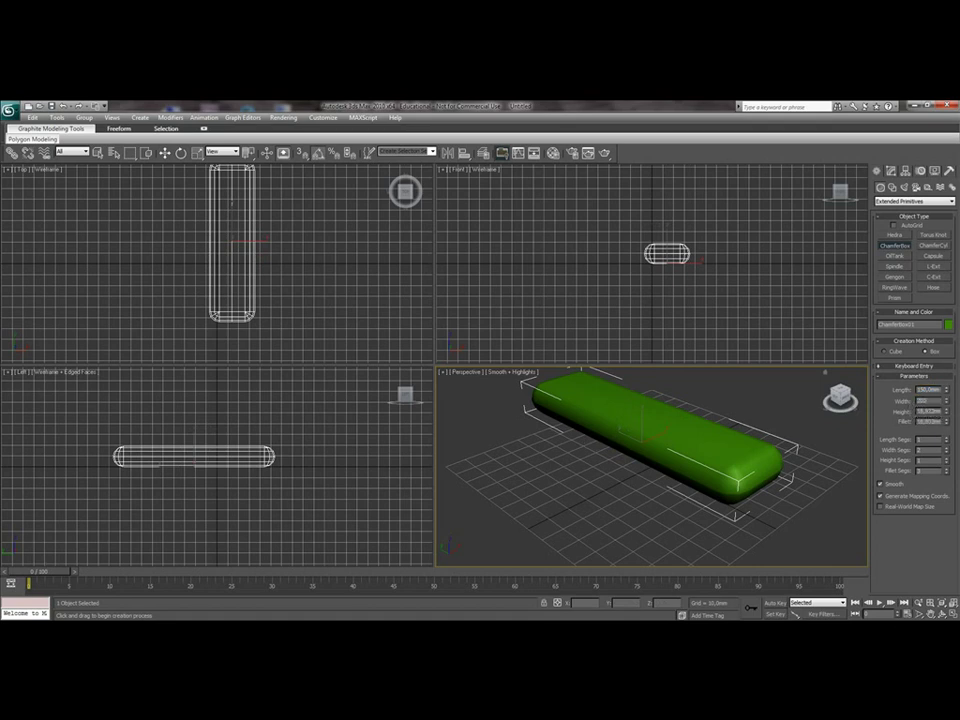
pyautogui.press('Return')
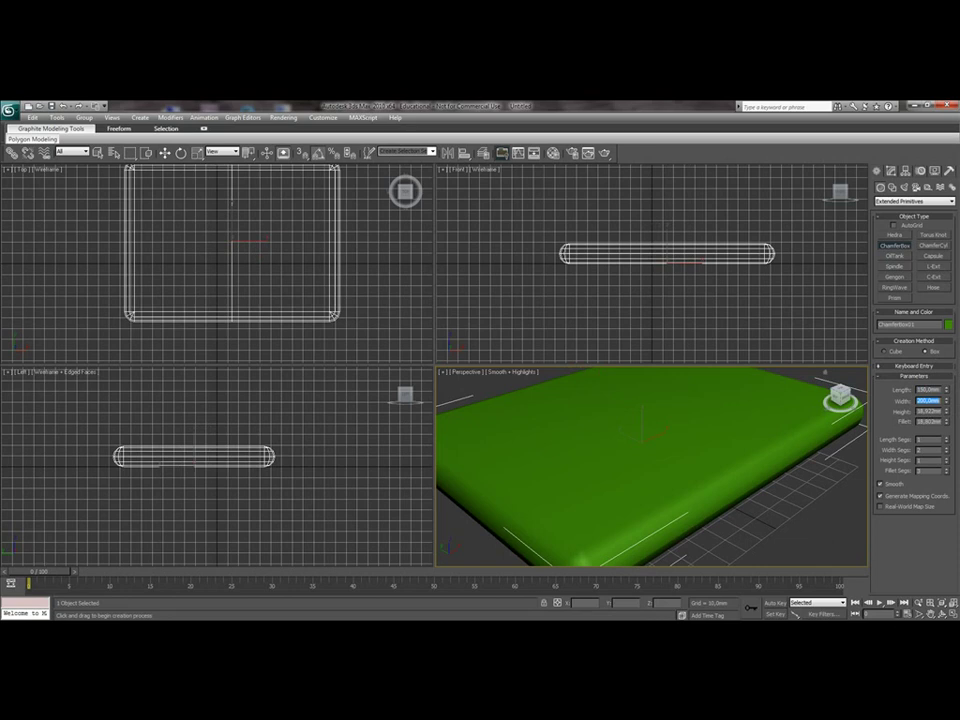
# - Set the chamfer box's height to 150 mm and its fillet to about 66 mm
pyautogui.moveTo(918, 411); pyautogui.dragTo(953, 411)
pyautogui.write('100')
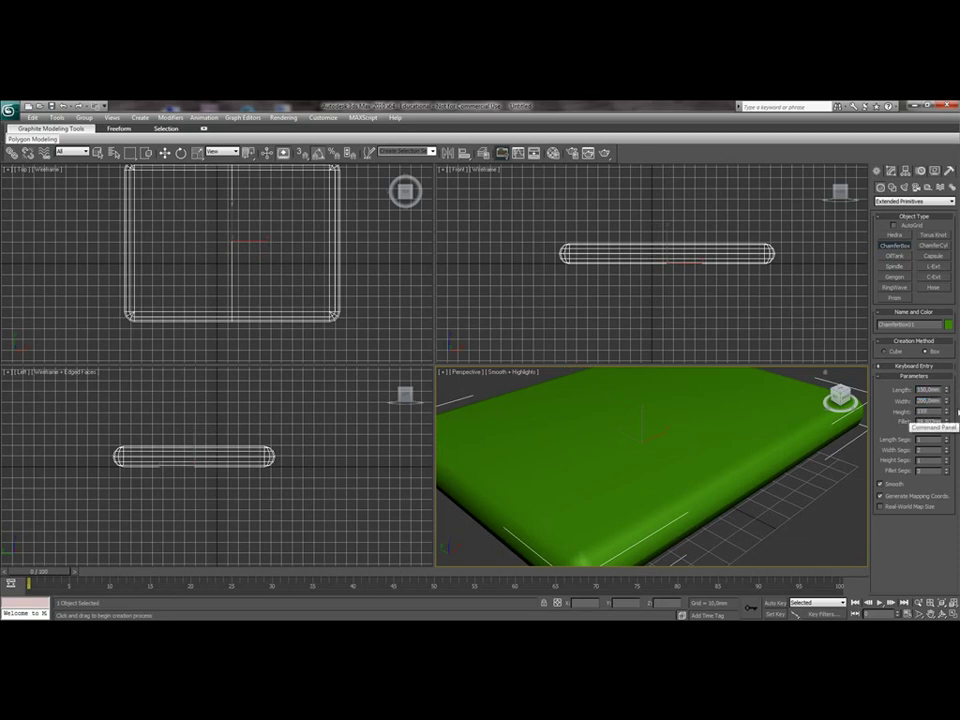
pyautogui.press('Return')
pyautogui.moveTo(918, 421); pyautogui.dragTo(957, 421)
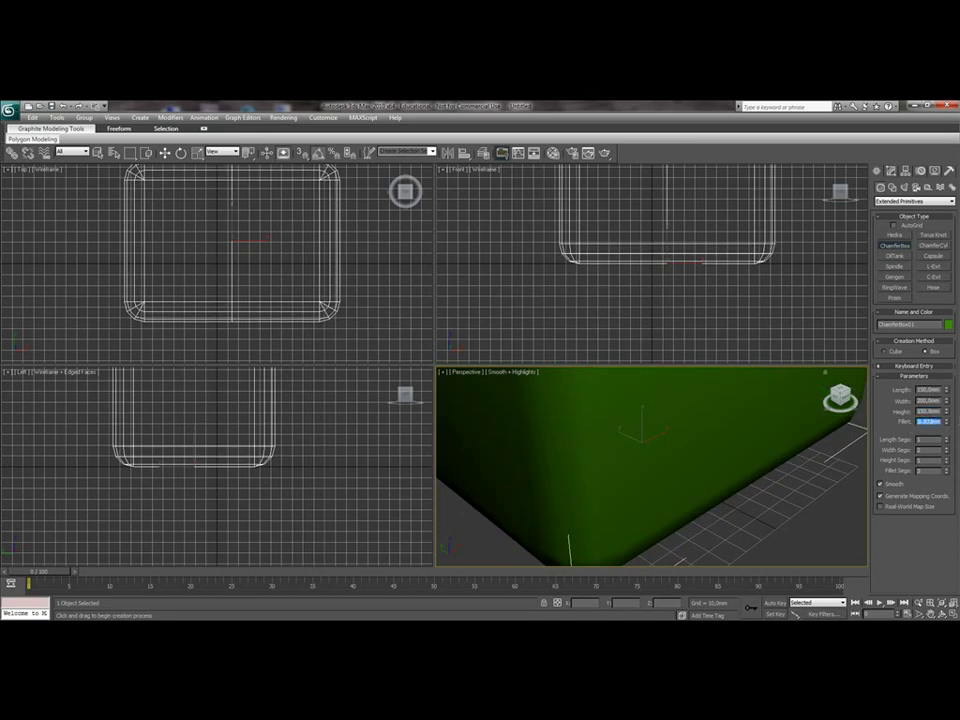
pyautogui.write('5')
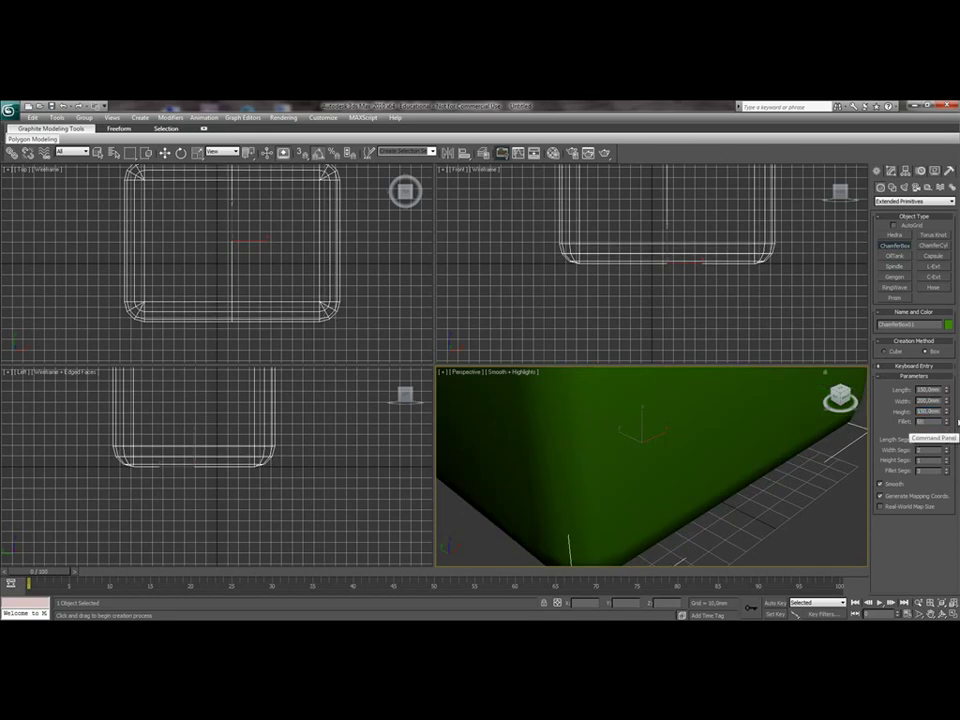
pyautogui.press('BackSpace')
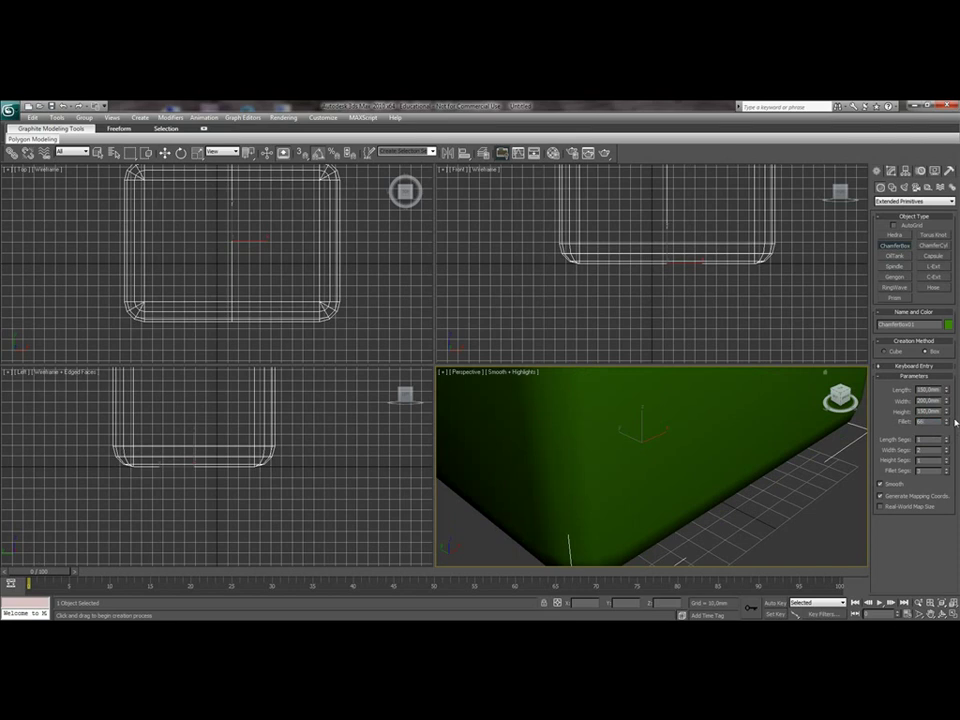
pyautogui.press('Return')
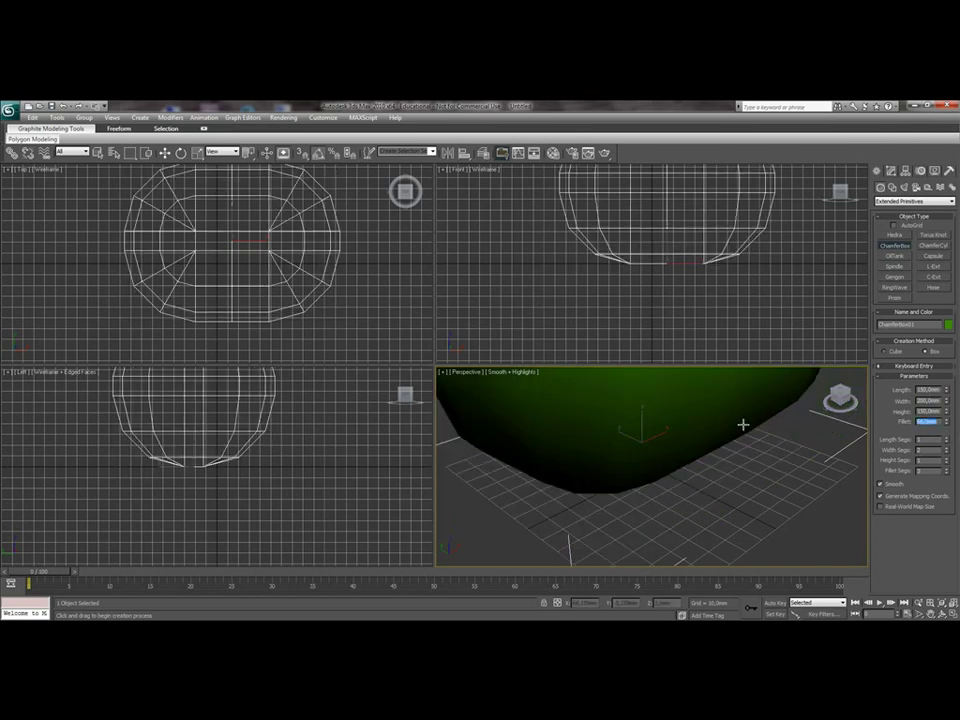
# - Convert the chamfer box to an Editable Poly and show edged faces in the Perspective view, turned towards the body's narrow end
pyautogui.rightClick(587, 429)
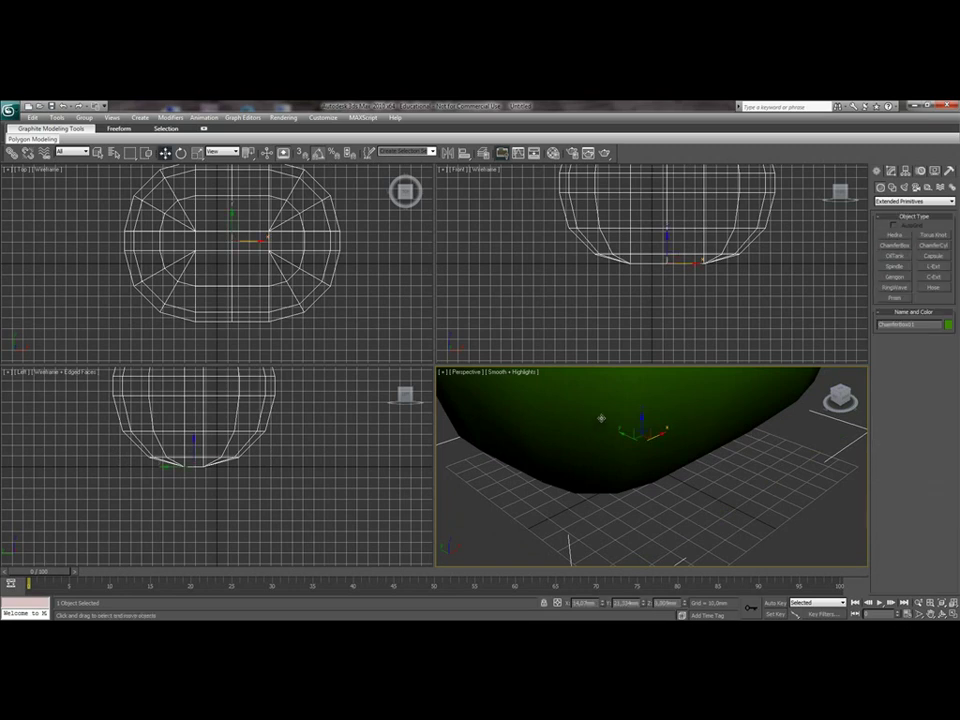
pyautogui.rightClick(598, 411)
pyautogui.moveTo(640, 499)
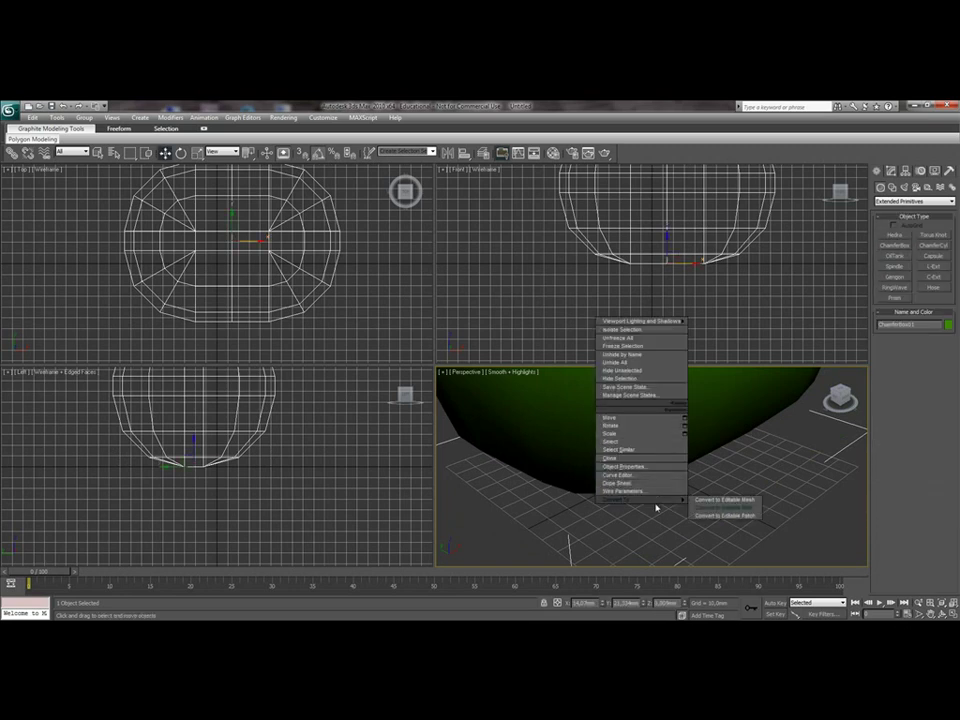
pyautogui.click(712, 516)
pyautogui.press('z')
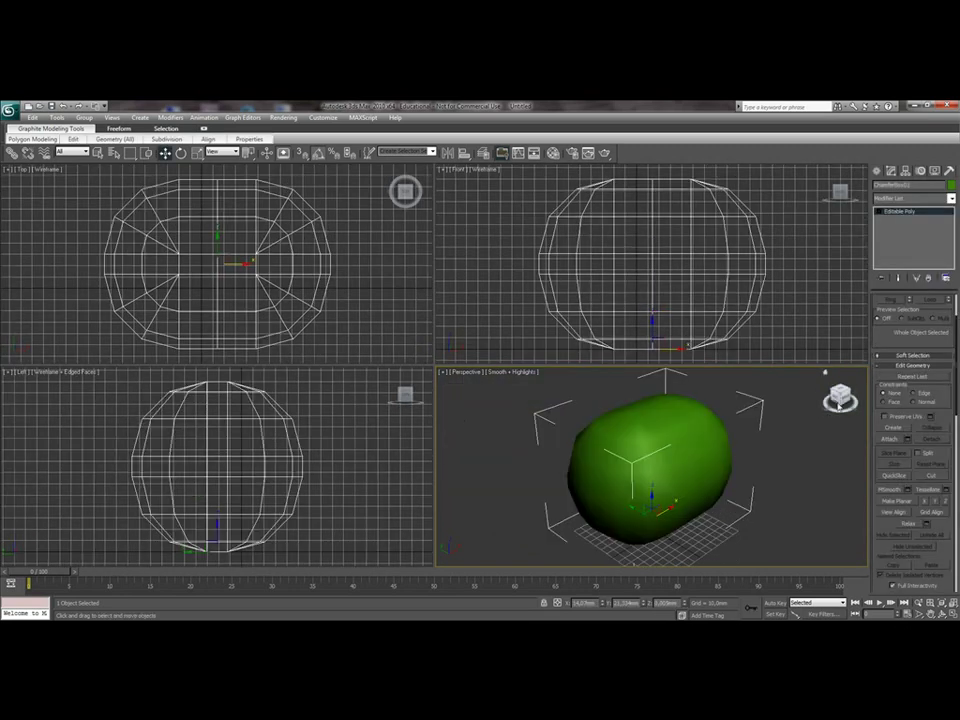
pyautogui.moveTo(842, 401)
pyautogui.mouseDown()
pyautogui.moveTo(862, 394)
pyautogui.moveTo(847, 409)
pyautogui.moveTo(855, 402)
pyautogui.mouseUp()
pyautogui.press('F4')
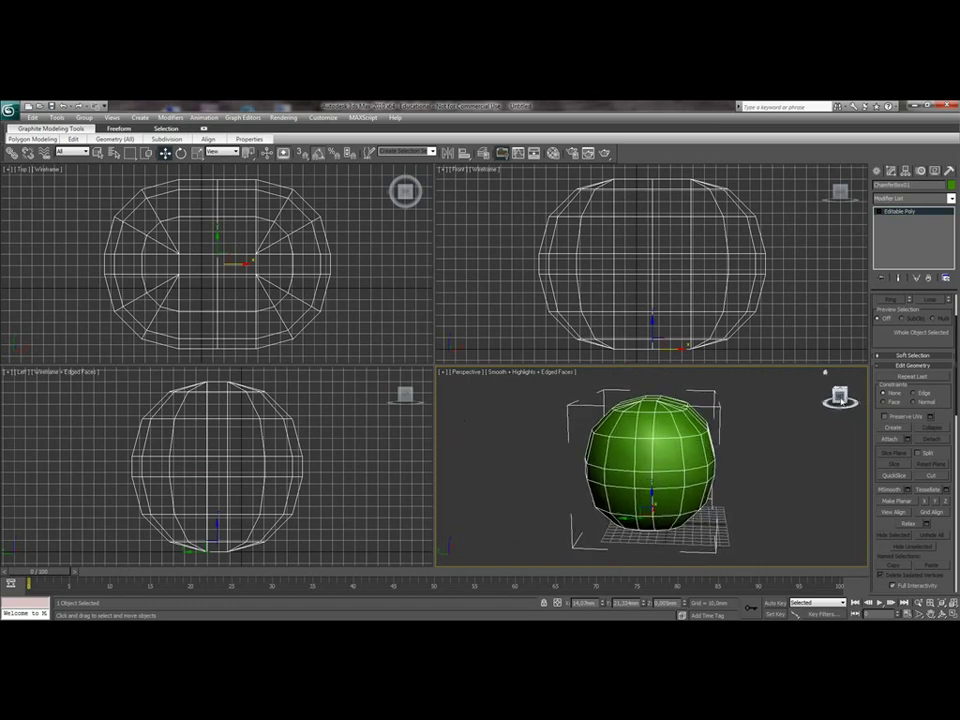
# - Select the central three-by-three block of polygons on the body's narrow end
pyautogui.moveTo(957, 403); pyautogui.dragTo(954, 340)
pyautogui.click(924, 313)
pyautogui.click(668, 470)
pyautogui.keyDown('ctrl'); pyautogui.click(668, 480); pyautogui.keyUp('ctrl')
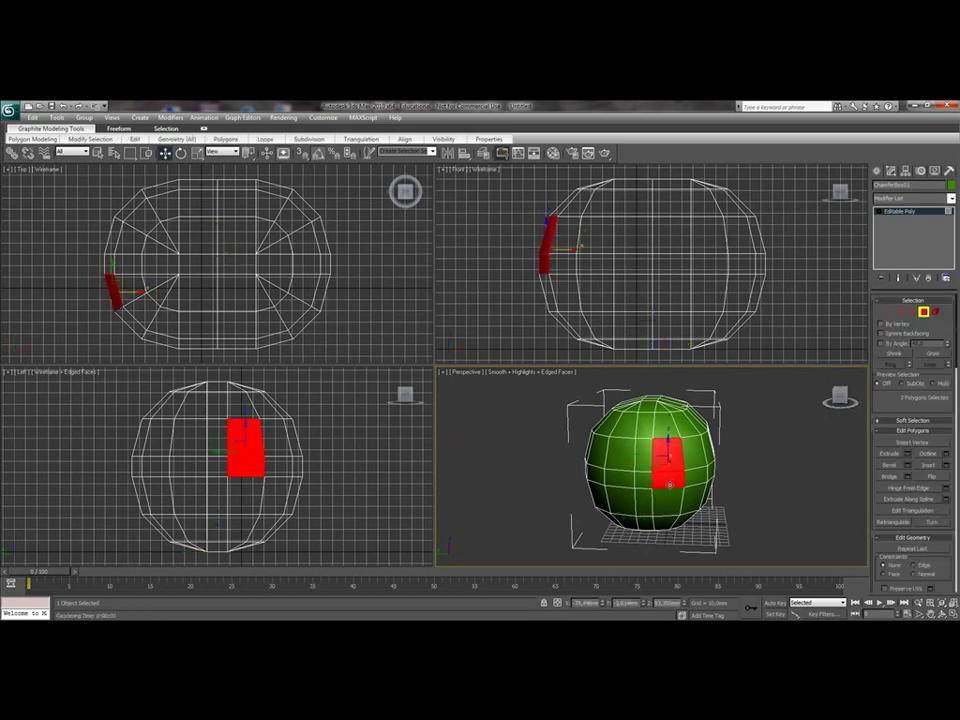
pyautogui.keyDown('ctrl'); pyautogui.click(669, 501); pyautogui.keyUp('ctrl')
pyautogui.keyDown('ctrl'); pyautogui.click(642, 501); pyautogui.keyUp('ctrl')
pyautogui.keyDown('ctrl'); pyautogui.click(619, 501); pyautogui.keyUp('ctrl')
pyautogui.keyDown('ctrl'); pyautogui.click(622, 481); pyautogui.keyUp('ctrl')
pyautogui.keyDown('ctrl'); pyautogui.click(645, 476); pyautogui.keyUp('ctrl')
pyautogui.keyDown('ctrl'); pyautogui.click(642, 458); pyautogui.keyUp('ctrl')
pyautogui.keyDown('ctrl'); pyautogui.click(623, 457); pyautogui.keyUp('ctrl')
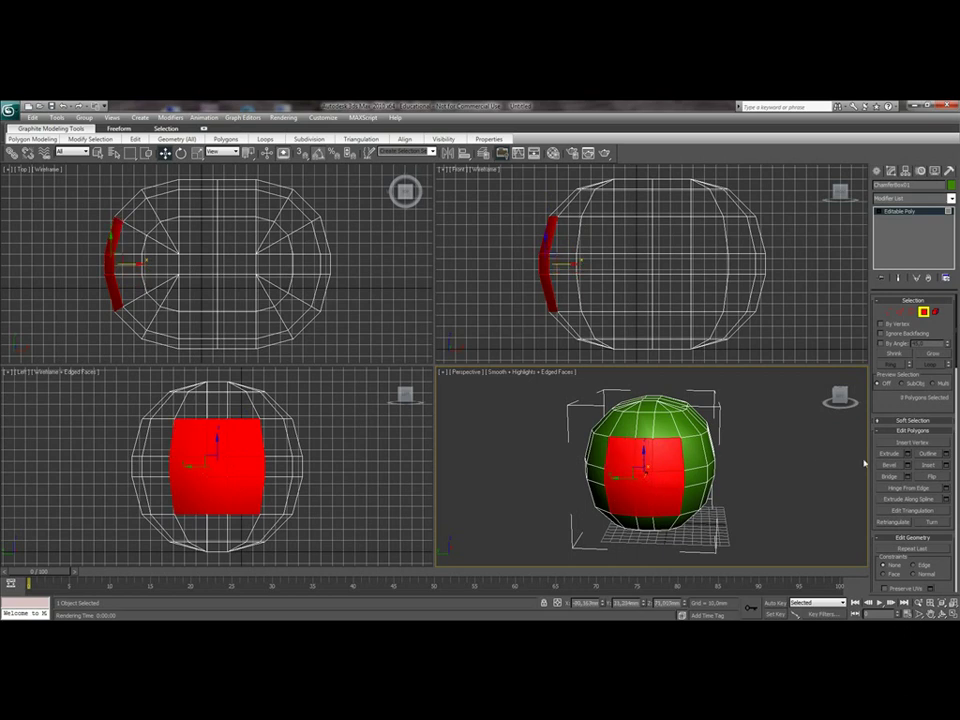
# - Bevel the selected nine polygons as a group with a height of 10 mm and an outline amount of -5 mm
pyautogui.click(908, 465)
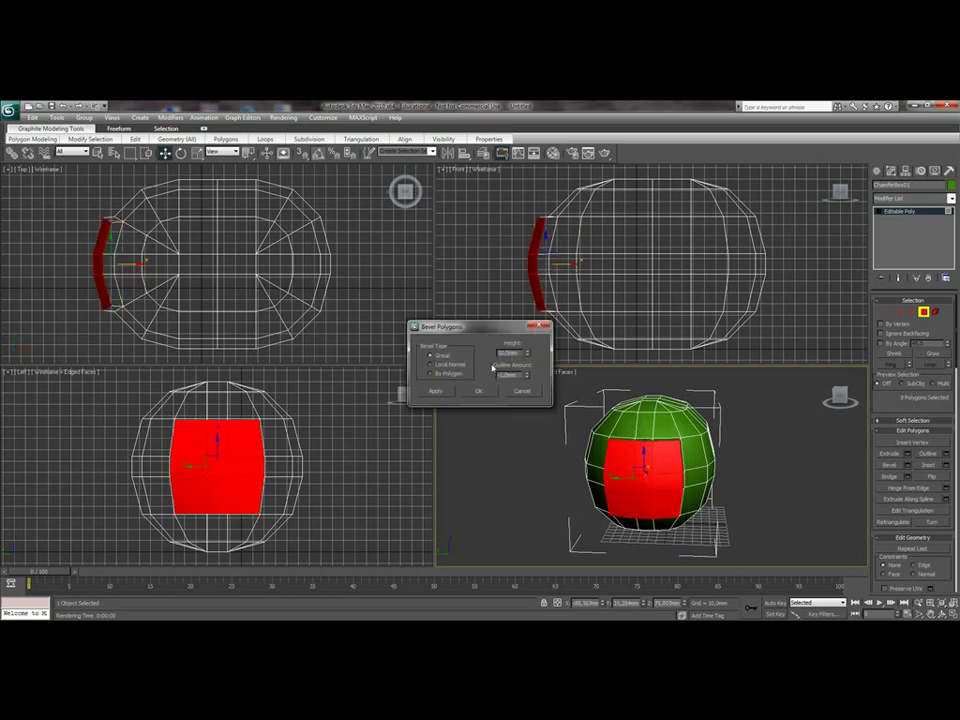
pyautogui.moveTo(527, 375); pyautogui.dragTo(527, 596)
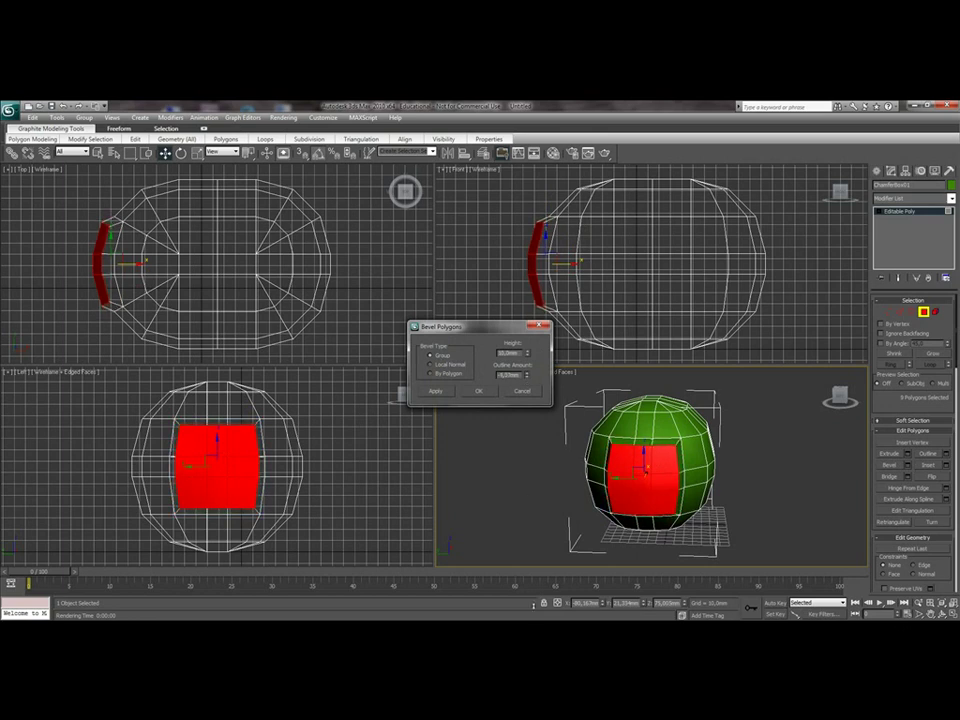
pyautogui.moveTo(545, 110); pyautogui.dragTo(557, 145)
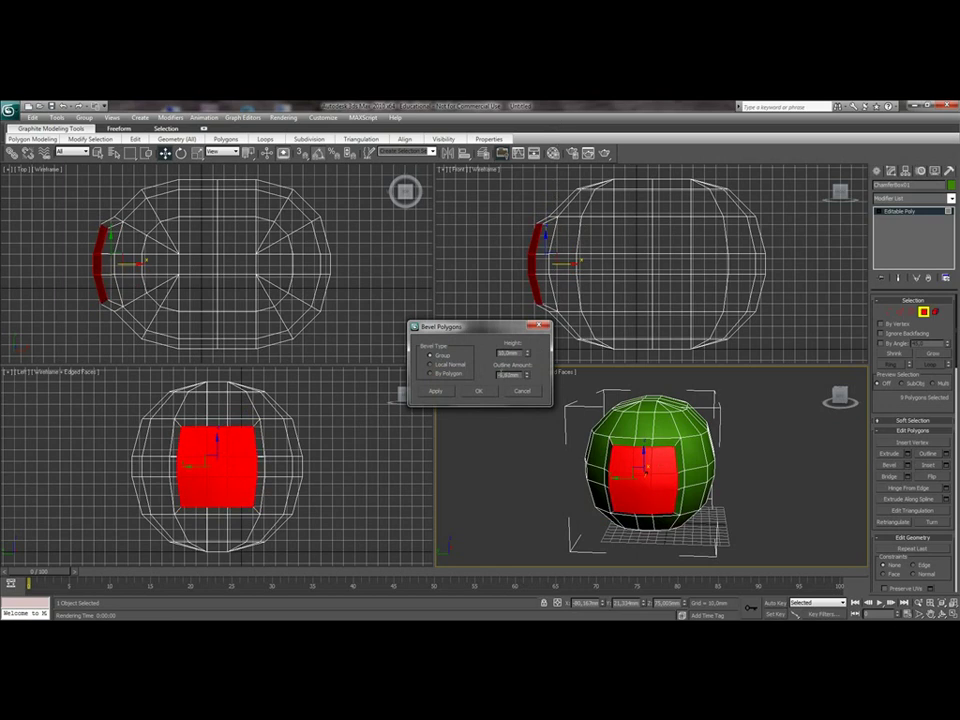
pyautogui.moveTo(506, 374); pyautogui.dragTo(583, 391)
pyautogui.write('-5')
pyautogui.press('Return')
pyautogui.click(487, 394)
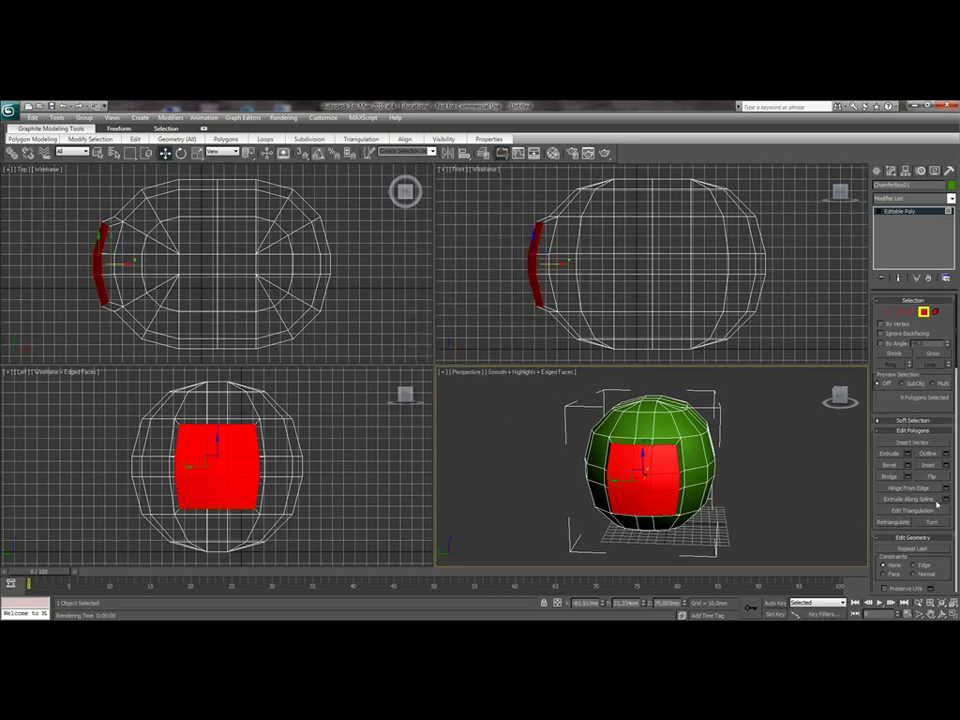
# - Extrude the selected snout polygons as a group by 20 mm
pyautogui.click(909, 456)
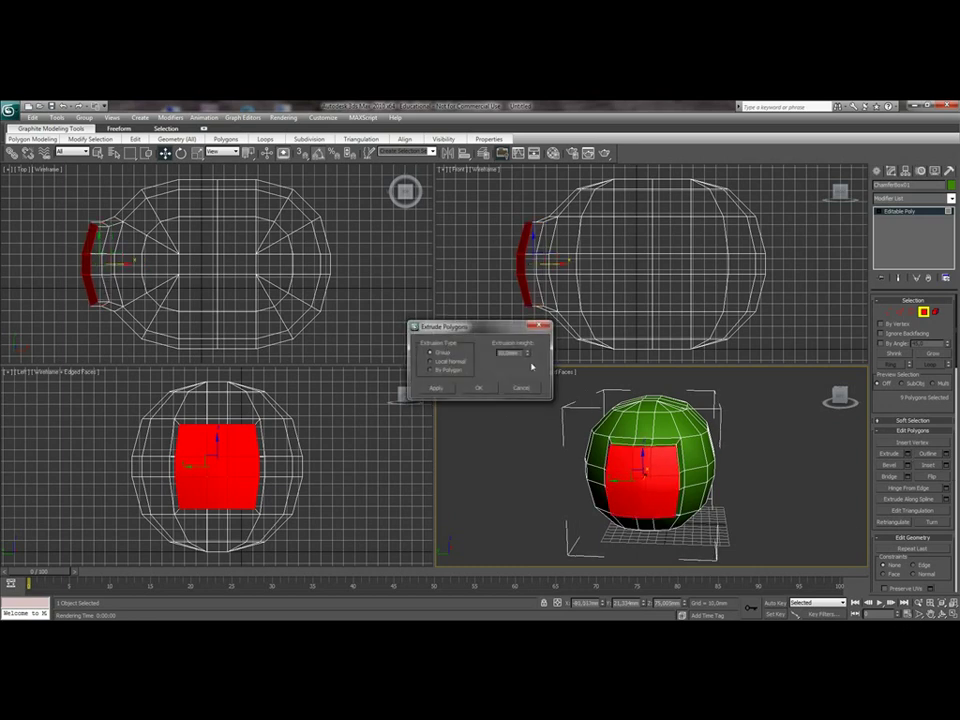
pyautogui.moveTo(500, 353); pyautogui.dragTo(575, 371)
pyautogui.write('20')
pyautogui.press('Return')
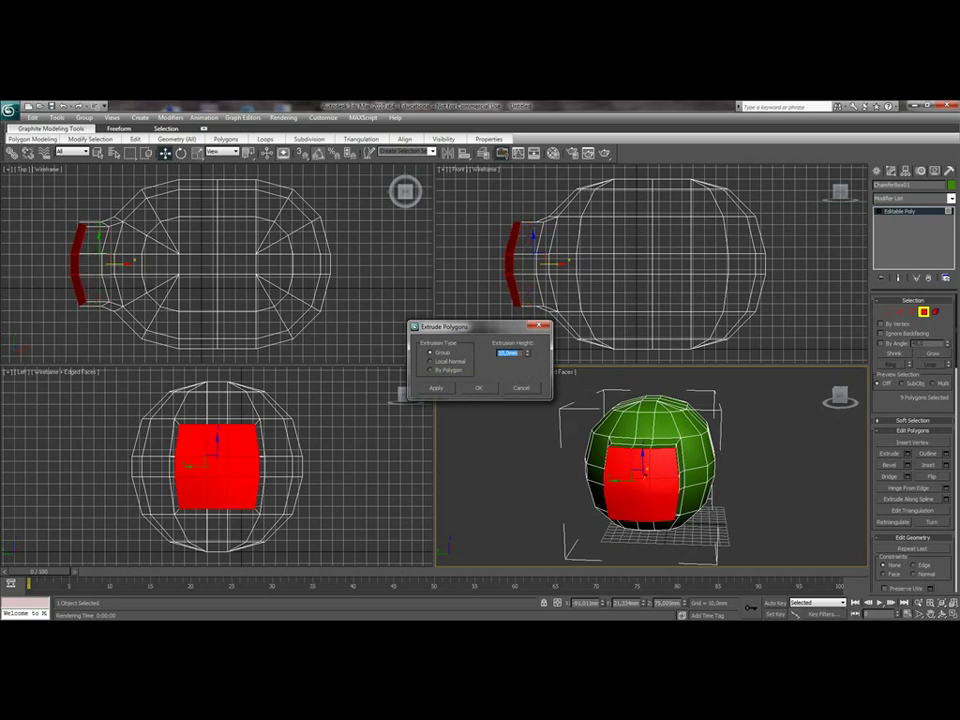
pyautogui.click(484, 389)
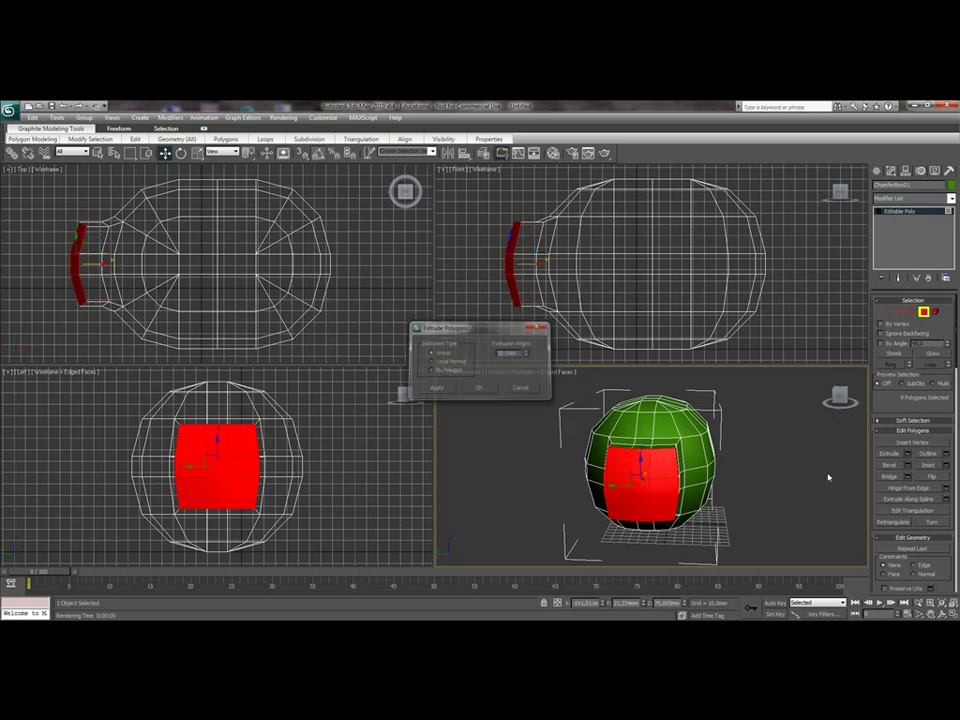
# - Bevel the snout's front polygons again with a height of 5 mm and an outline amount of -2 mm
pyautogui.click(906, 466)
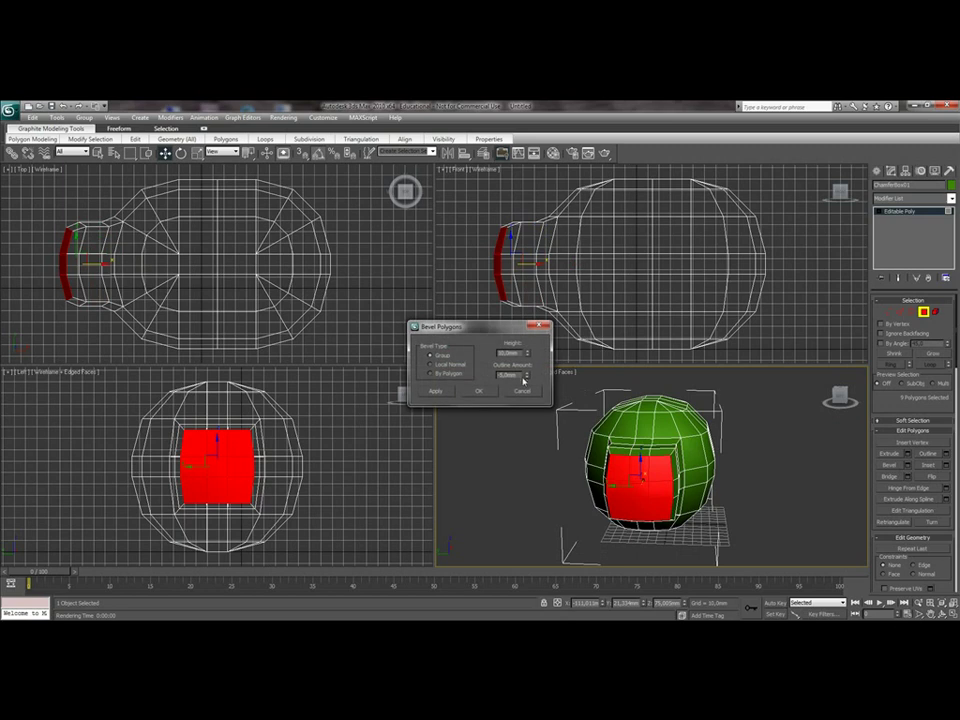
pyautogui.moveTo(520, 353); pyautogui.dragTo(460, 346)
pyautogui.write('5')
pyautogui.press('Return')
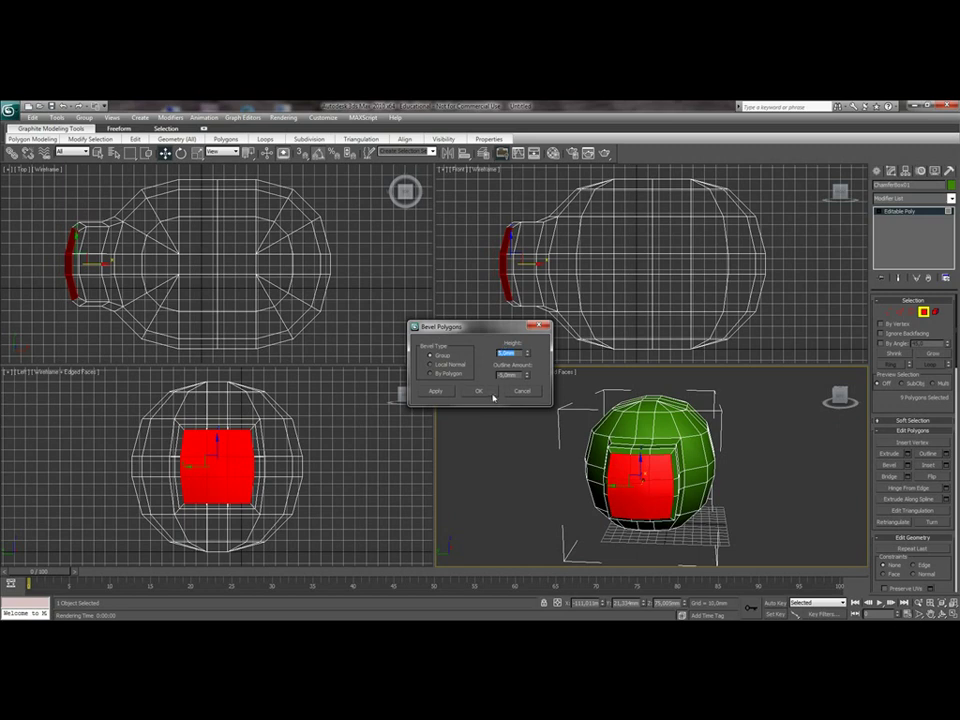
pyautogui.press('Tab')
pyautogui.write('2')
pyautogui.press('Return')
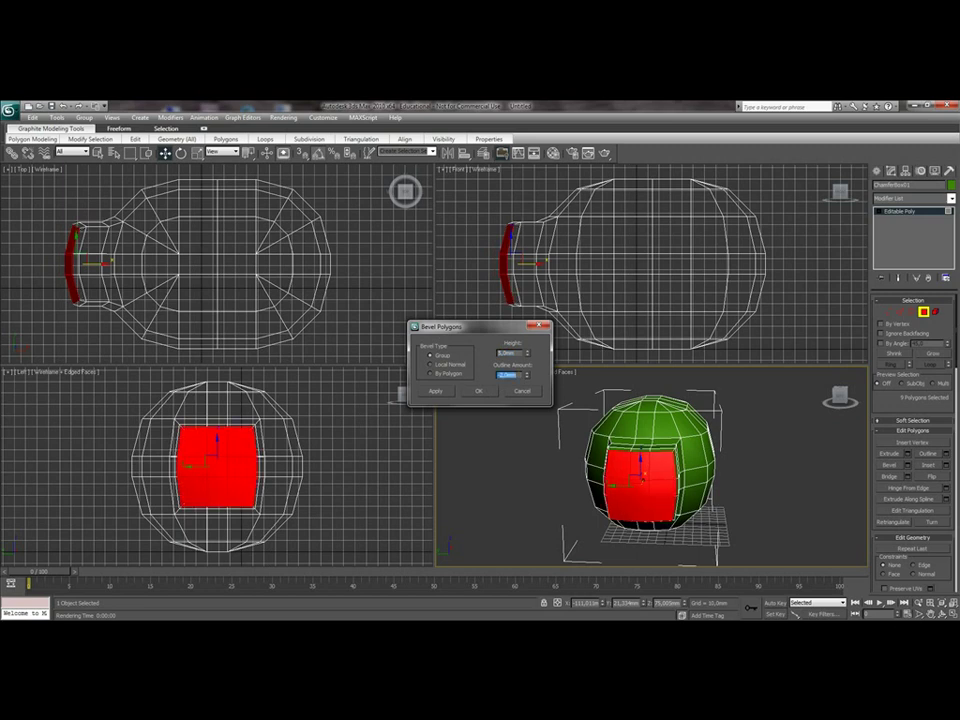
pyautogui.click(482, 391)
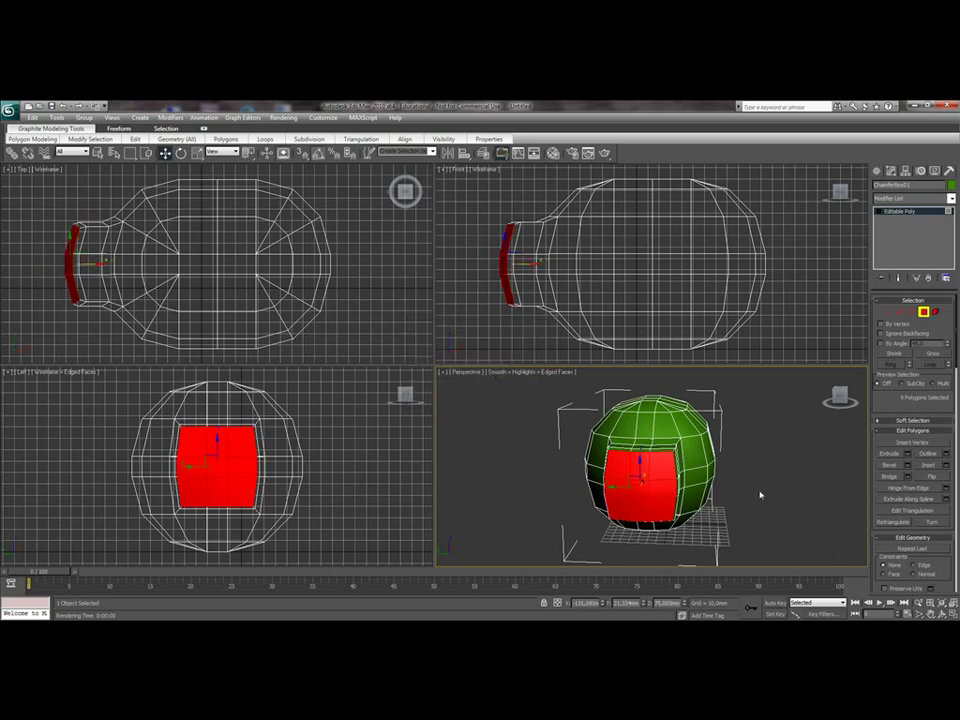
# - Select the two outer polygons in the middle row of the snout's front and inset them by 4 mm
pyautogui.click(737, 484)
pyautogui.click(659, 488)
pyautogui.keyDown('ctrl'); pyautogui.click(615, 489); pyautogui.keyUp('ctrl')
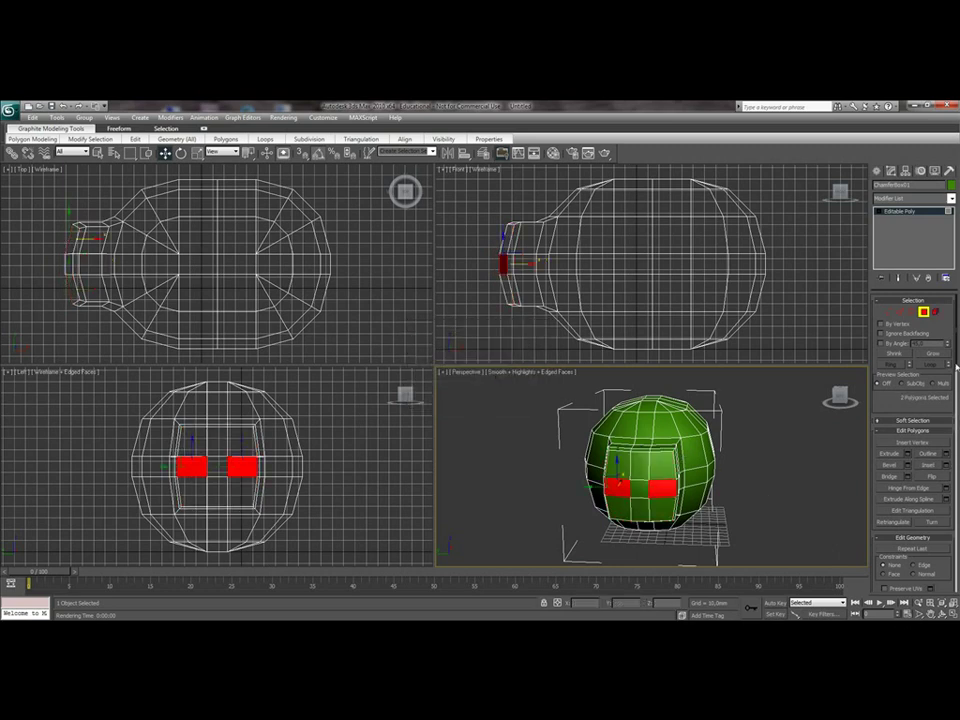
pyautogui.click(946, 465)
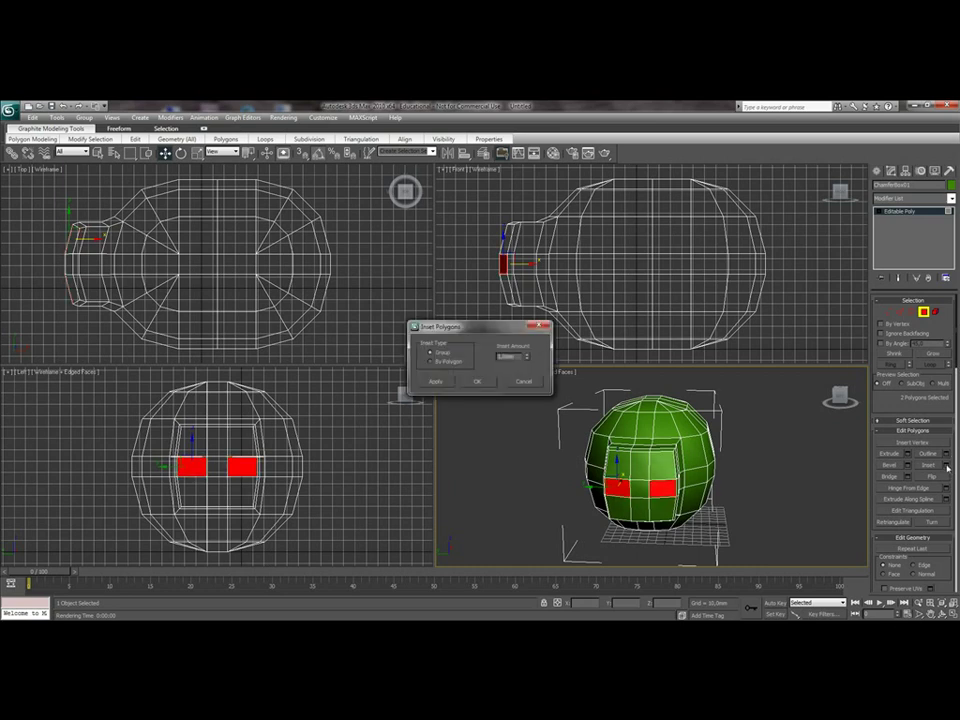
pyautogui.moveTo(527, 356); pyautogui.dragTo(515, 238)
pyautogui.moveTo(499, 356); pyautogui.dragTo(595, 381)
pyautogui.write('4')
pyautogui.press('Return')
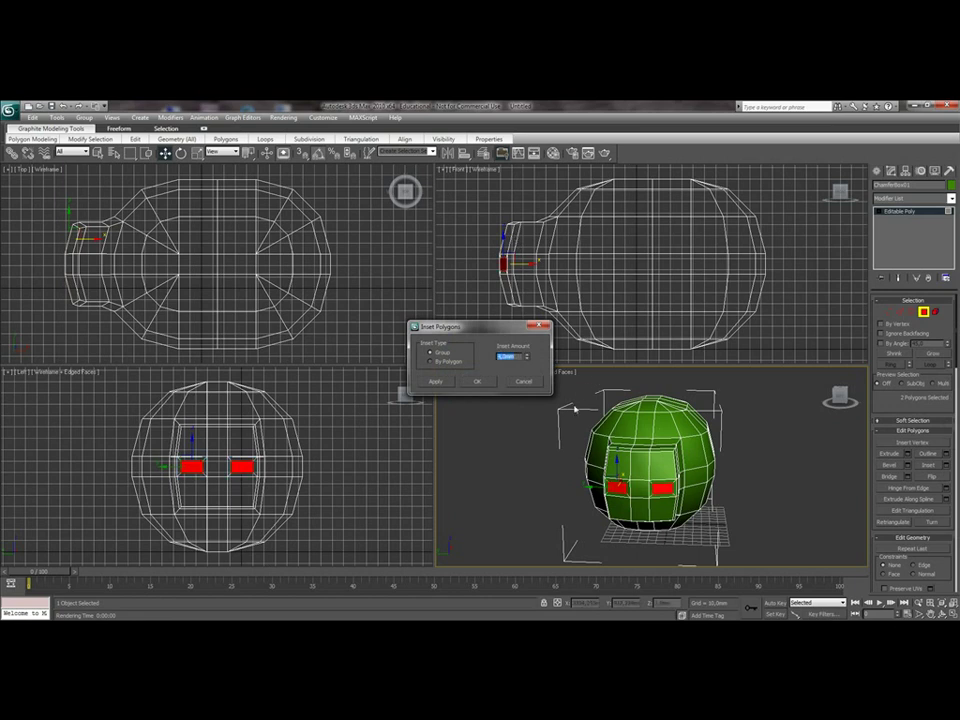
pyautogui.click(476, 383)
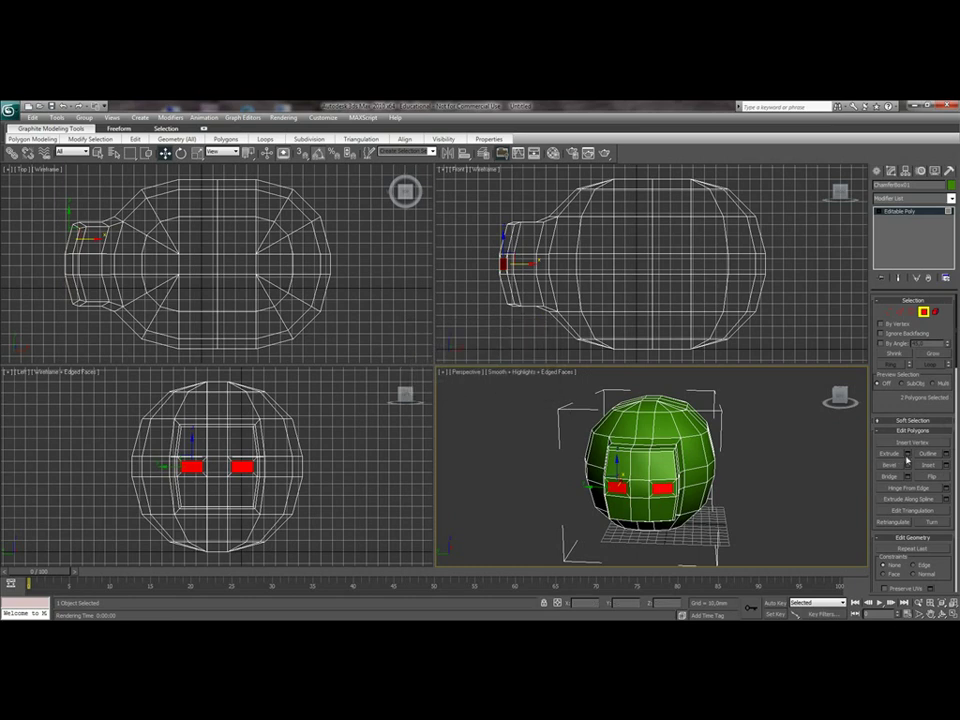
# - Extrude the two nostril polygons inward as a group by -10 mm
pyautogui.click(907, 455)
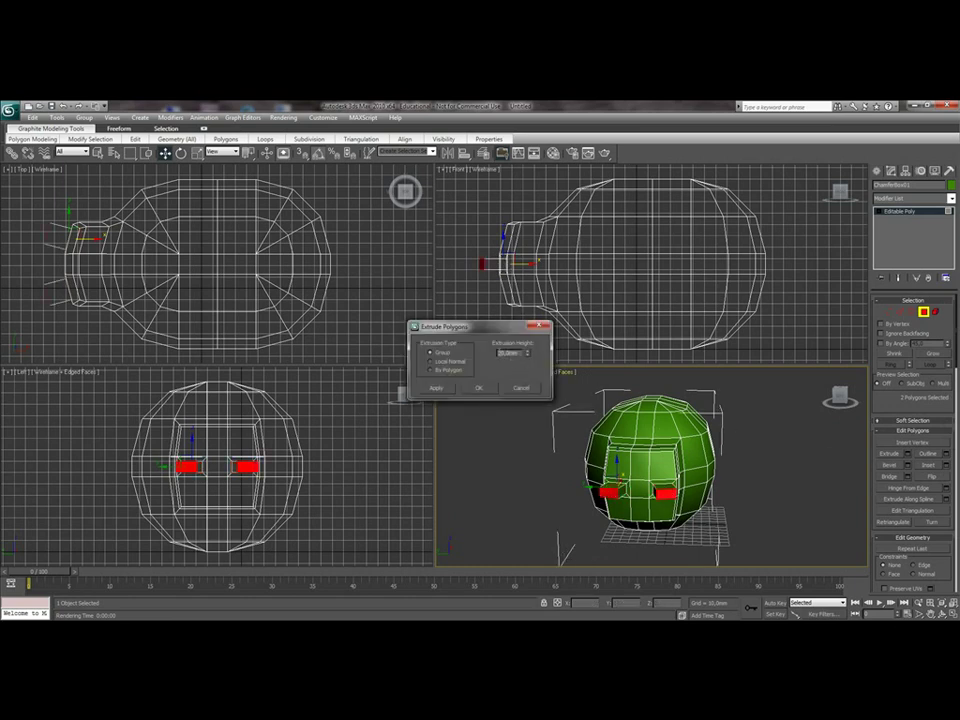
pyautogui.moveTo(508, 353); pyautogui.dragTo(530, 358)
pyautogui.press('BackSpace')
pyautogui.press('Return')
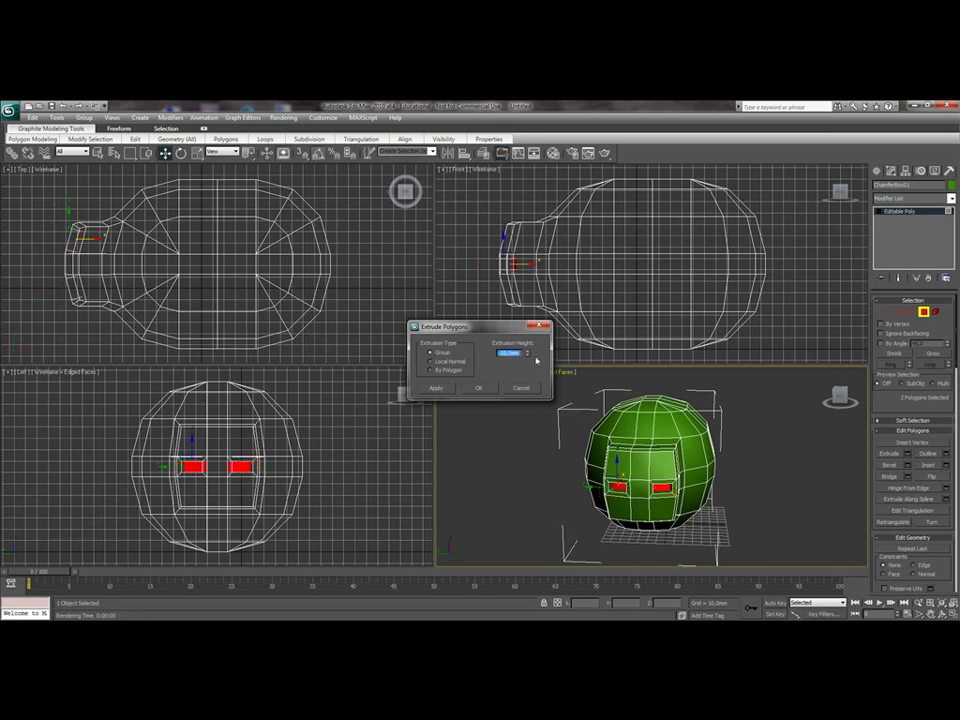
pyautogui.click(487, 389)
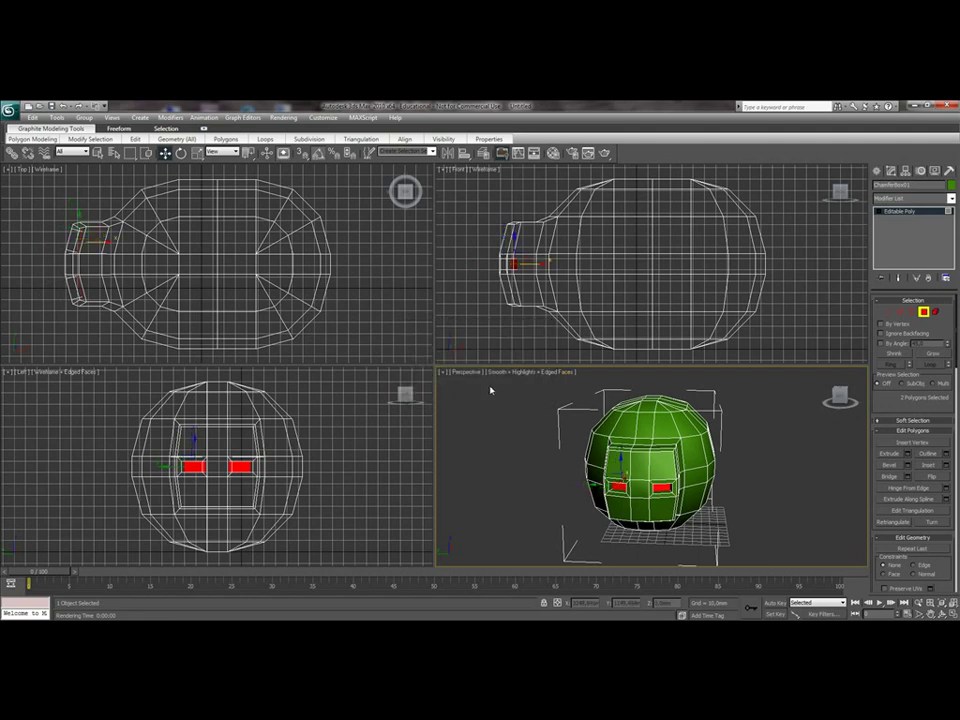
# - Select the four lower corner polygons of the body, two on each side, as bases for the legs
pyautogui.moveTo(840, 396); pyautogui.dragTo(763, 373)
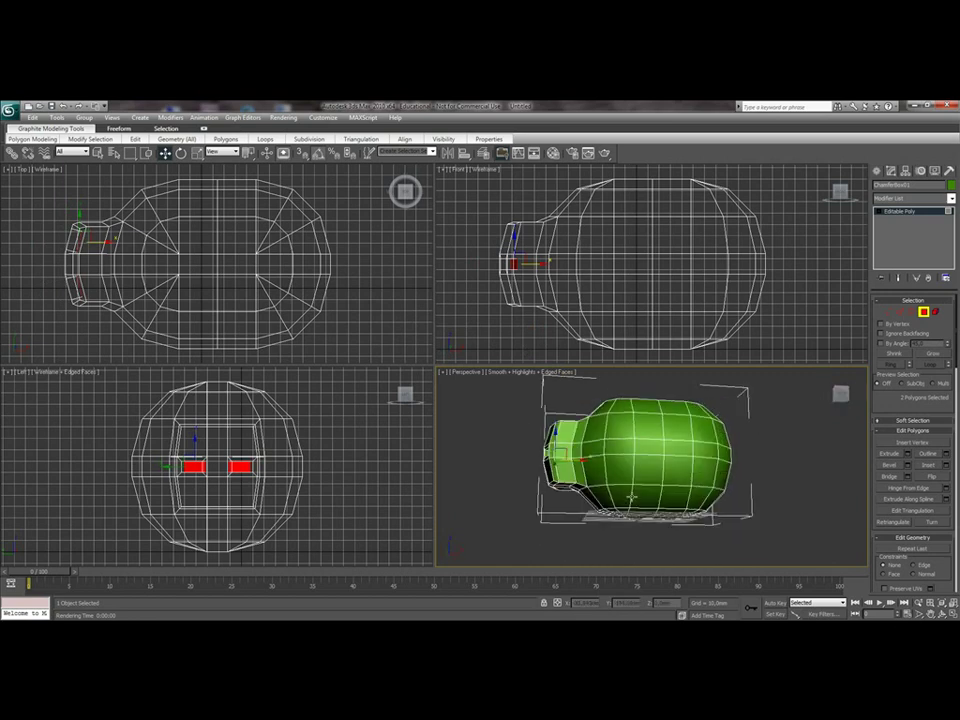
pyautogui.click(620, 496)
pyautogui.keyDown('ctrl'); pyautogui.click(700, 497); pyautogui.keyUp('ctrl')
pyautogui.moveTo(843, 397); pyautogui.dragTo(770, 430)
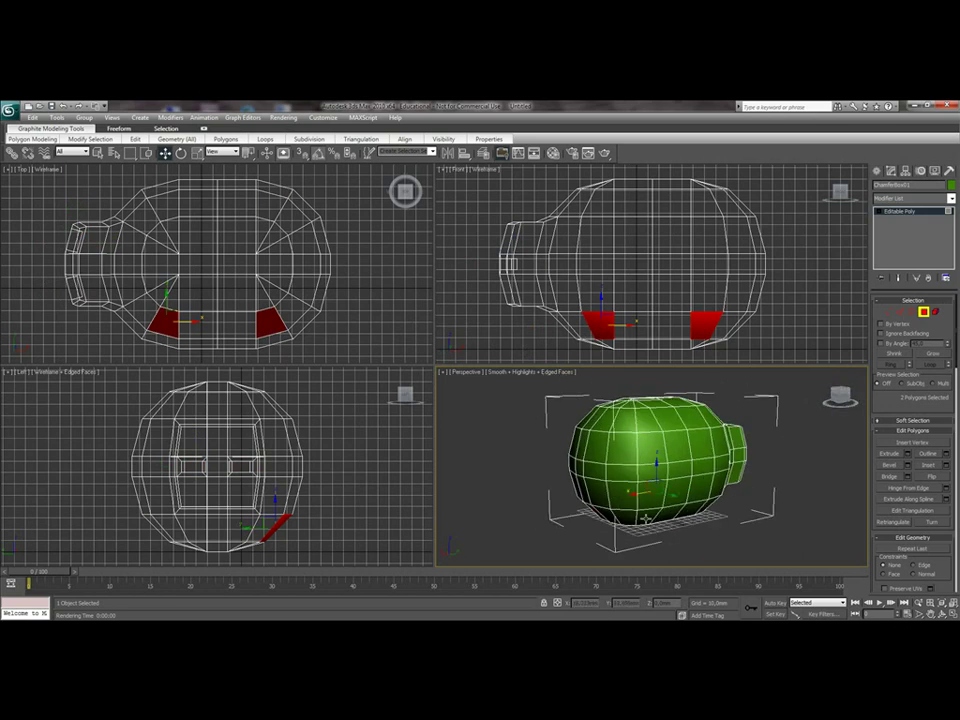
pyautogui.keyDown('ctrl'); pyautogui.click(646, 518); pyautogui.keyUp('ctrl')
pyautogui.keyDown('ctrl'); pyautogui.click(710, 504); pyautogui.keyUp('ctrl')
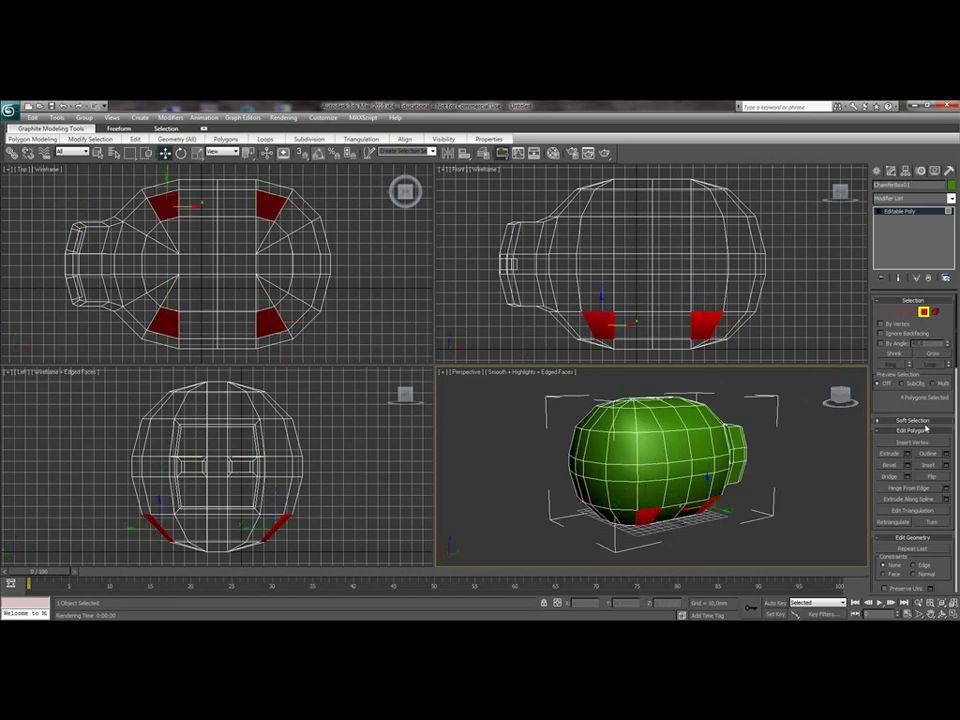
# - Extrude the four selected leg polygons as a group by 25 mm
pyautogui.click(907, 454)
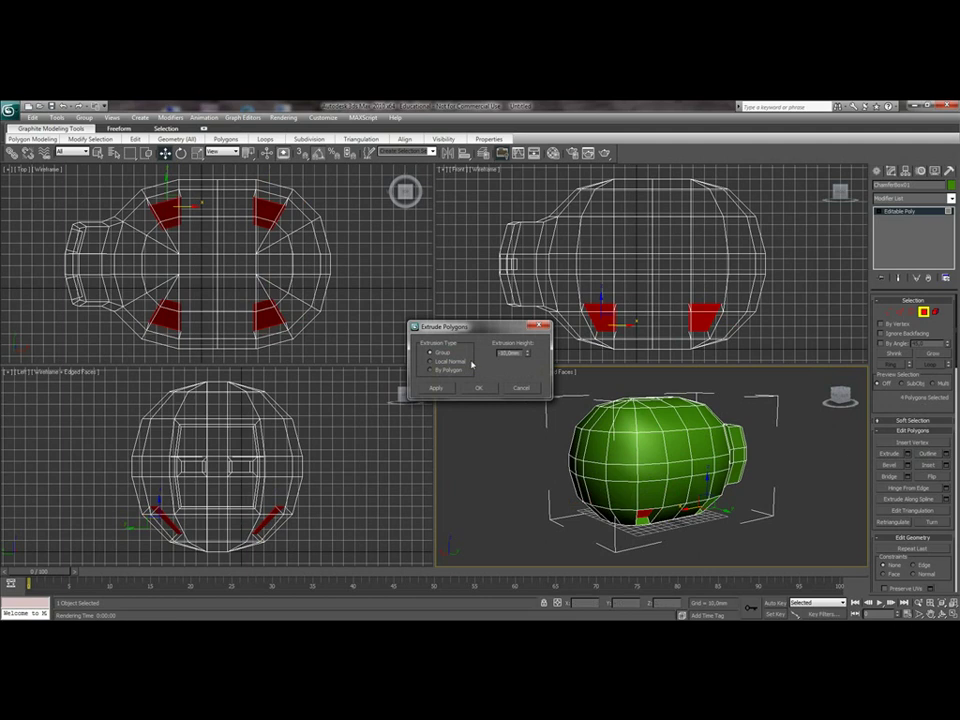
pyautogui.moveTo(500, 353); pyautogui.dragTo(559, 361)
pyautogui.write('20')
pyautogui.press('Return')
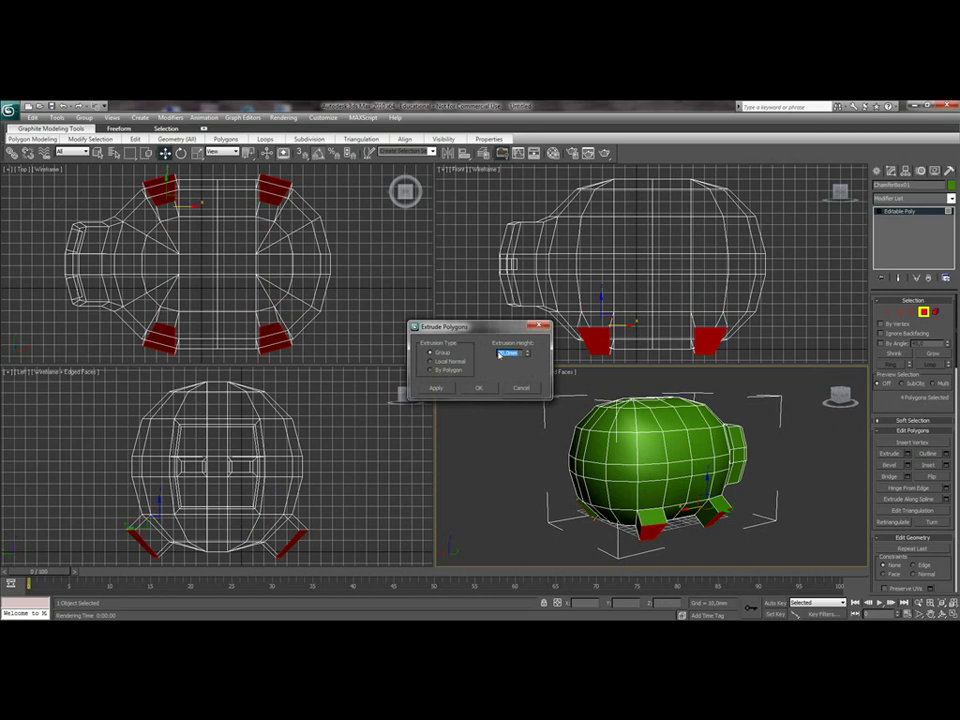
pyautogui.write('25')
pyautogui.press('Return')
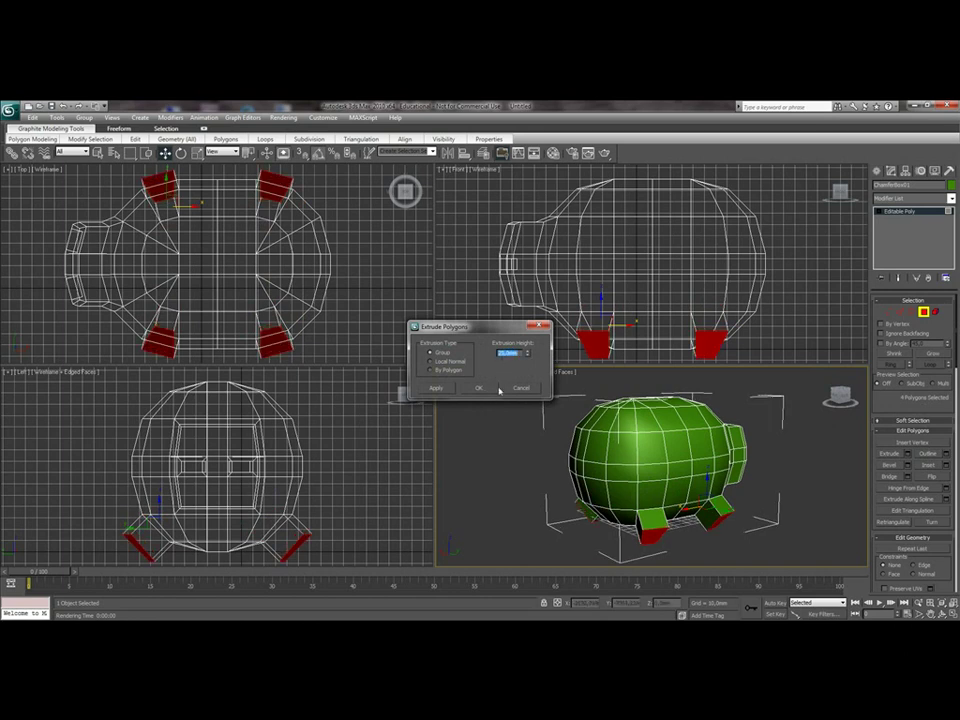
pyautogui.click(479, 391)
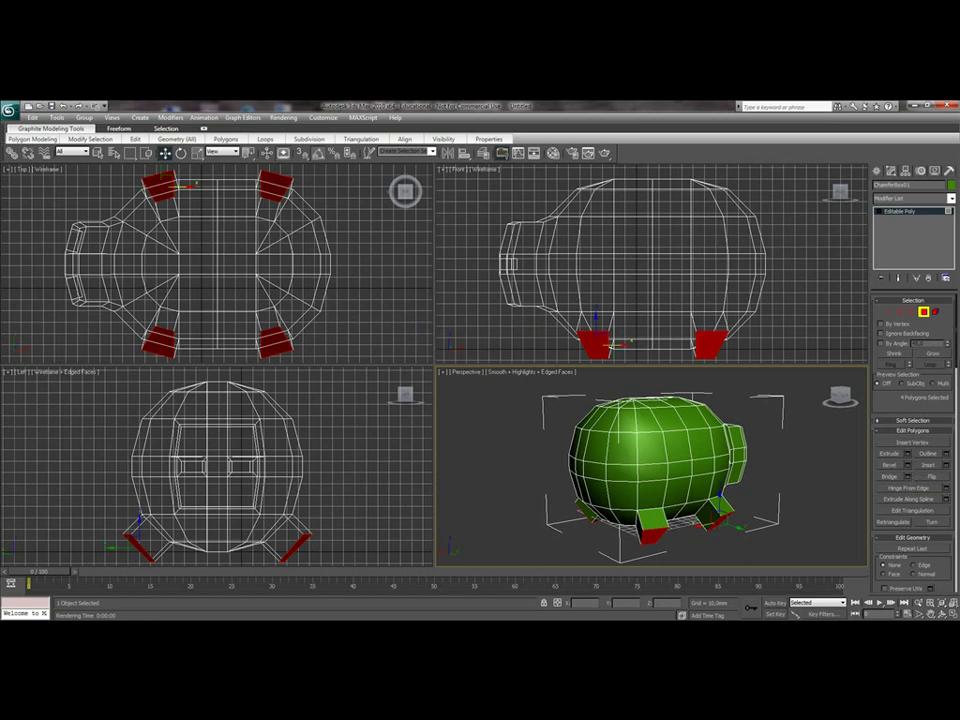
# - Make the four leg-end polygons planar along the Z axis so they lie flat
pyautogui.moveTo(957, 360); pyautogui.dragTo(958, 388)
pyautogui.click(947, 442)
pyautogui.scroll(2, 908, 390)
# - Bevel the four leg-end polygons as a group with a height of 10 mm and an outline amount of -3 mm
pyautogui.click(906, 385)
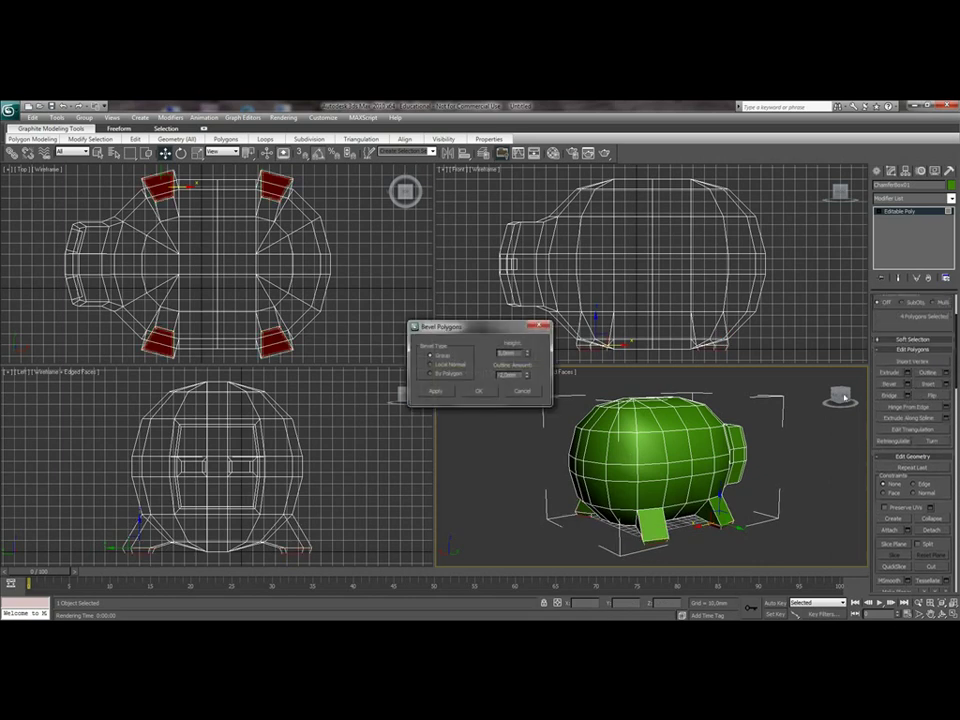
pyautogui.moveTo(527, 376); pyautogui.dragTo(523, 338)
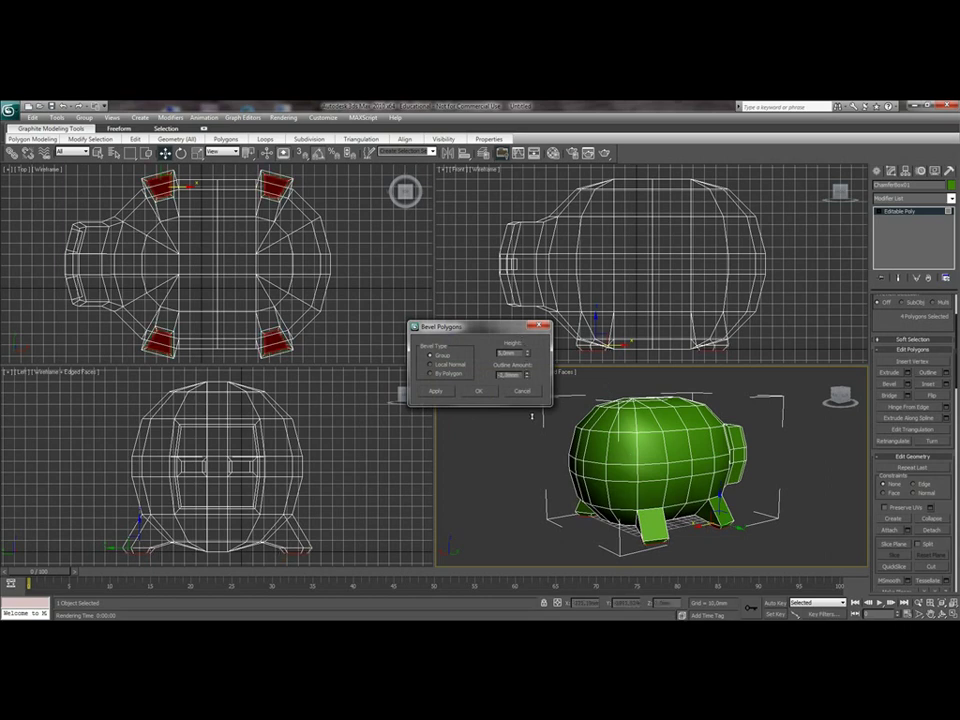
pyautogui.moveTo(532, 417); pyautogui.dragTo(531, 409)
pyautogui.moveTo(528, 352); pyautogui.dragTo(533, 249)
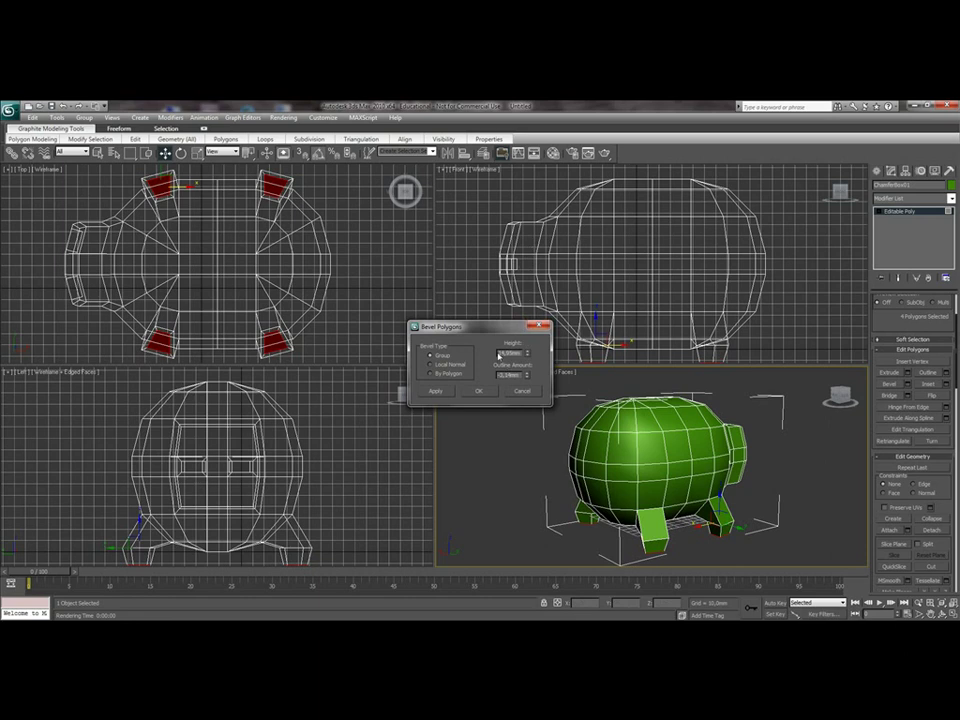
pyautogui.moveTo(499, 353); pyautogui.dragTo(598, 364)
pyautogui.write('10')
pyautogui.press('Return')
pyautogui.moveTo(499, 375); pyautogui.dragTo(582, 380)
pyautogui.write('-3')
pyautogui.press('Return')
pyautogui.click(479, 391)
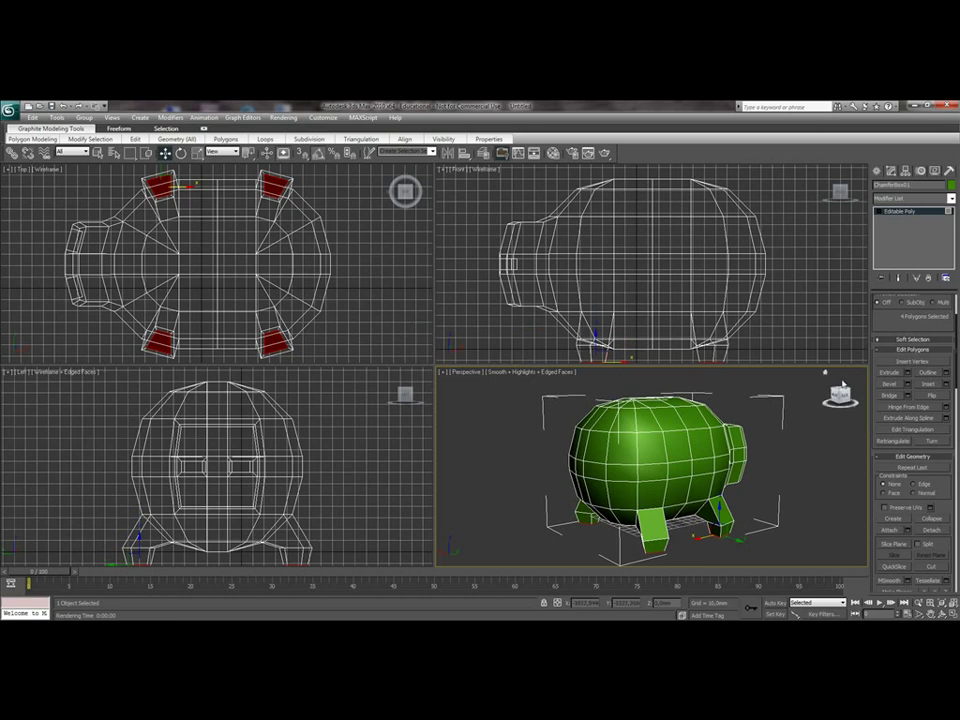
# - Select the ear polygons on both upper sides of the body behind the snout, six polygons in total
pyautogui.moveTo(843, 395); pyautogui.dragTo(825, 404)
pyautogui.click(662, 443)
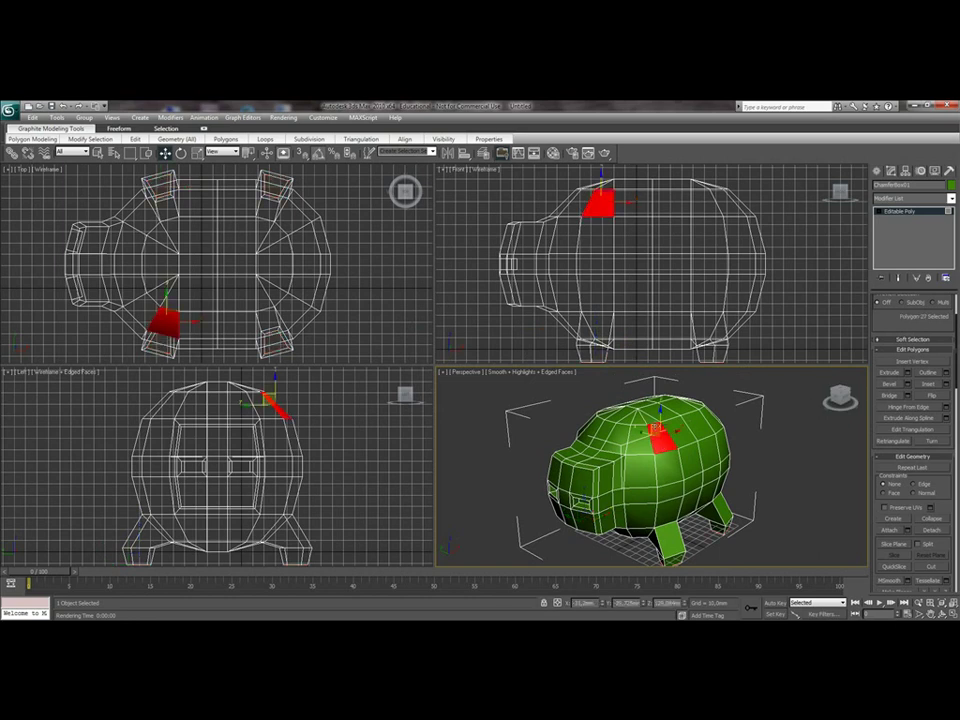
pyautogui.keyDown('ctrl'); pyautogui.click(648, 421); pyautogui.keyUp('ctrl')
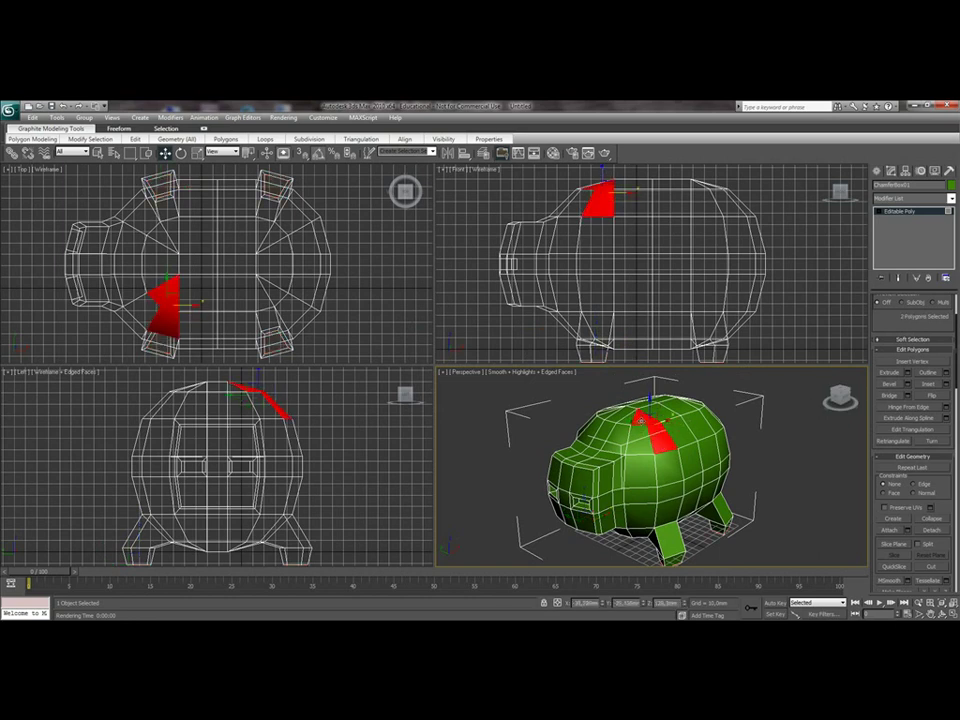
pyautogui.click(908, 385)
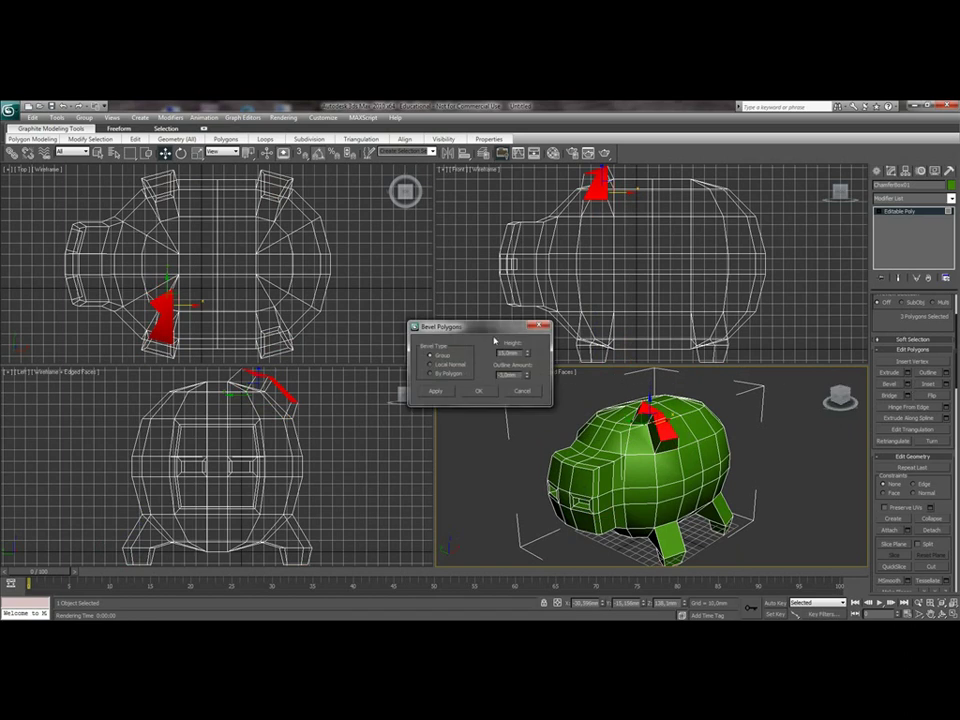
pyautogui.click(525, 394)
pyautogui.moveTo(834, 400); pyautogui.dragTo(858, 408)
pyautogui.keyDown('ctrl'); pyautogui.click(630, 451); pyautogui.keyUp('ctrl')
pyautogui.keyDown('ctrl'); pyautogui.click(620, 449); pyautogui.keyUp('ctrl')
pyautogui.keyDown('ctrl'); pyautogui.click(607, 459); pyautogui.keyUp('ctrl')
pyautogui.moveTo(840, 395); pyautogui.dragTo(814, 397)
# - Bevel the ear polygons twice in succession, each time with a height of 10 mm and an outline amount of -3 mm
pyautogui.click(908, 384)
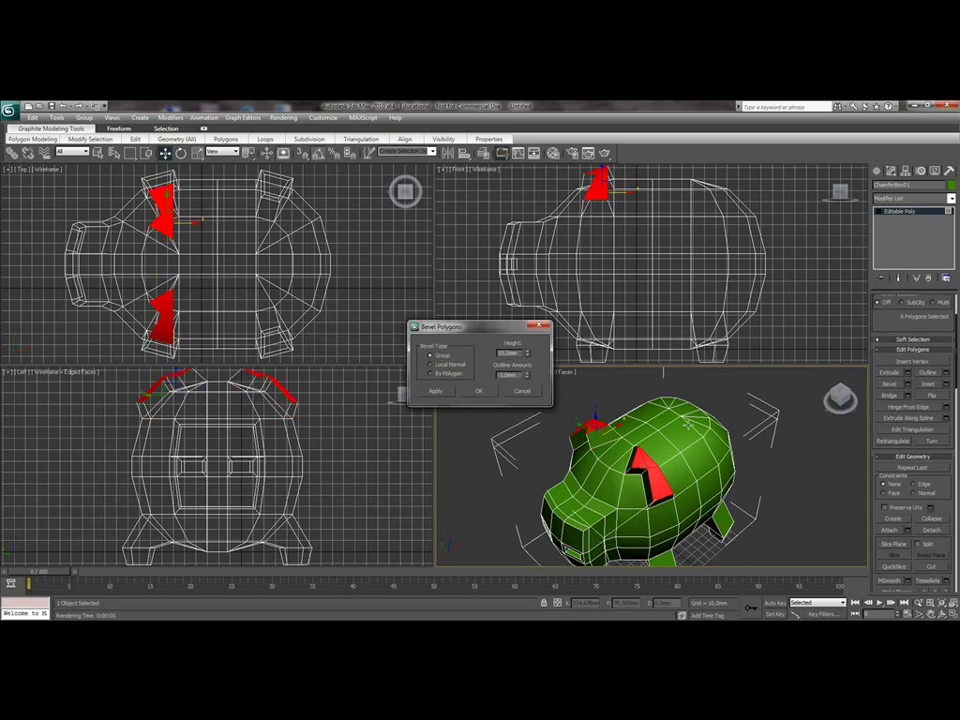
pyautogui.click(481, 392)
pyautogui.click(908, 384)
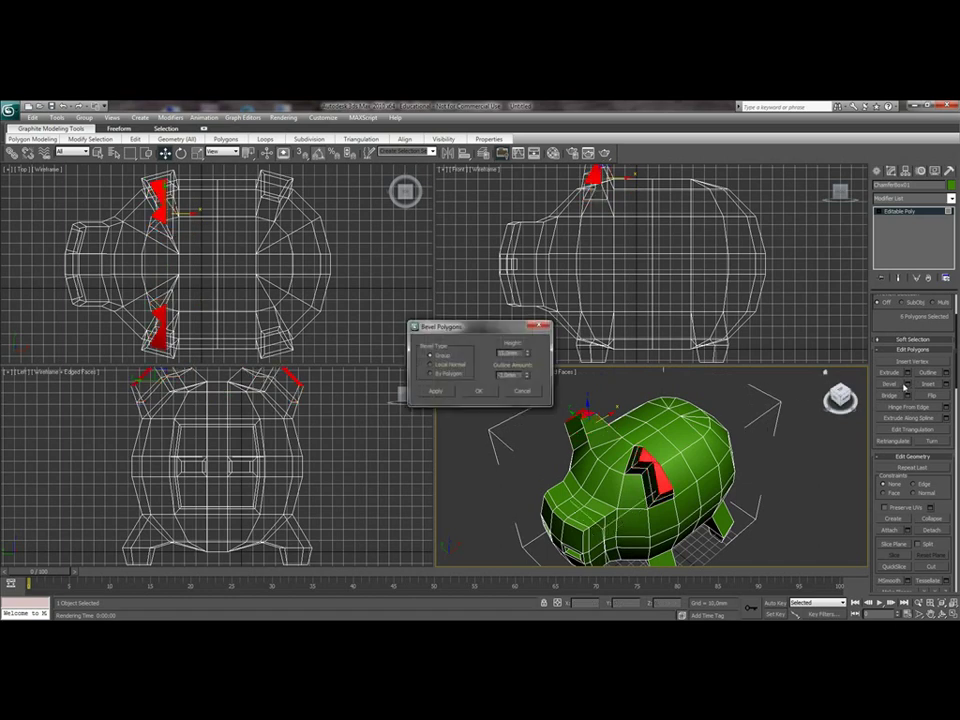
pyautogui.click(486, 393)
# - Curve the ears by shifting their tips toward the snout along X, adding another 10 mm bevel with -3 mm outline between the two moves
pyautogui.moveTo(847, 402); pyautogui.dragTo(808, 378)
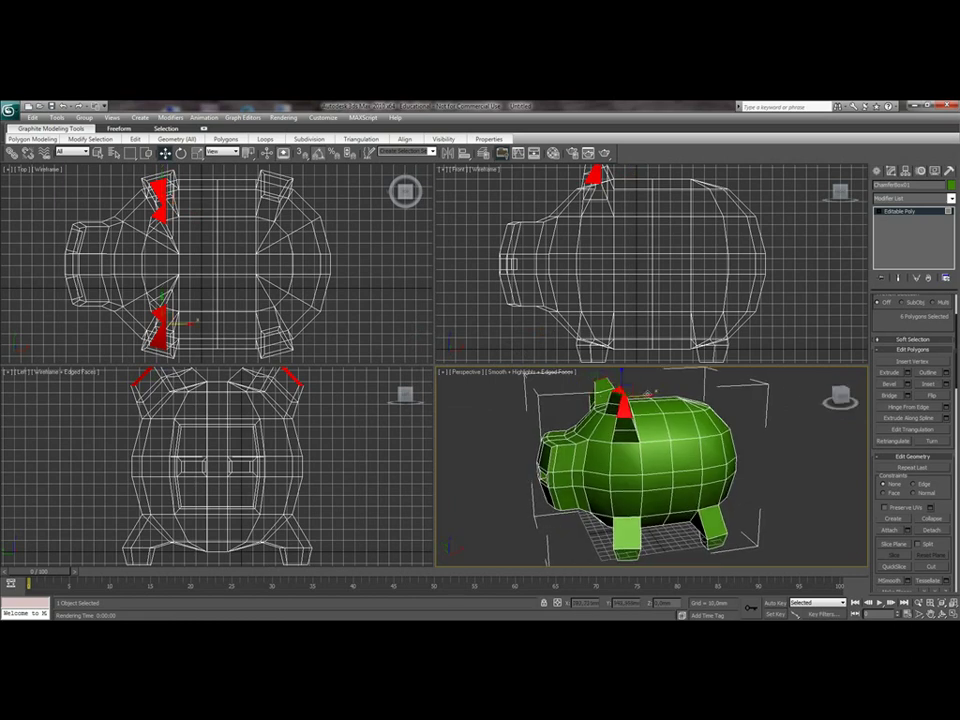
pyautogui.moveTo(649, 394); pyautogui.dragTo(643, 394)
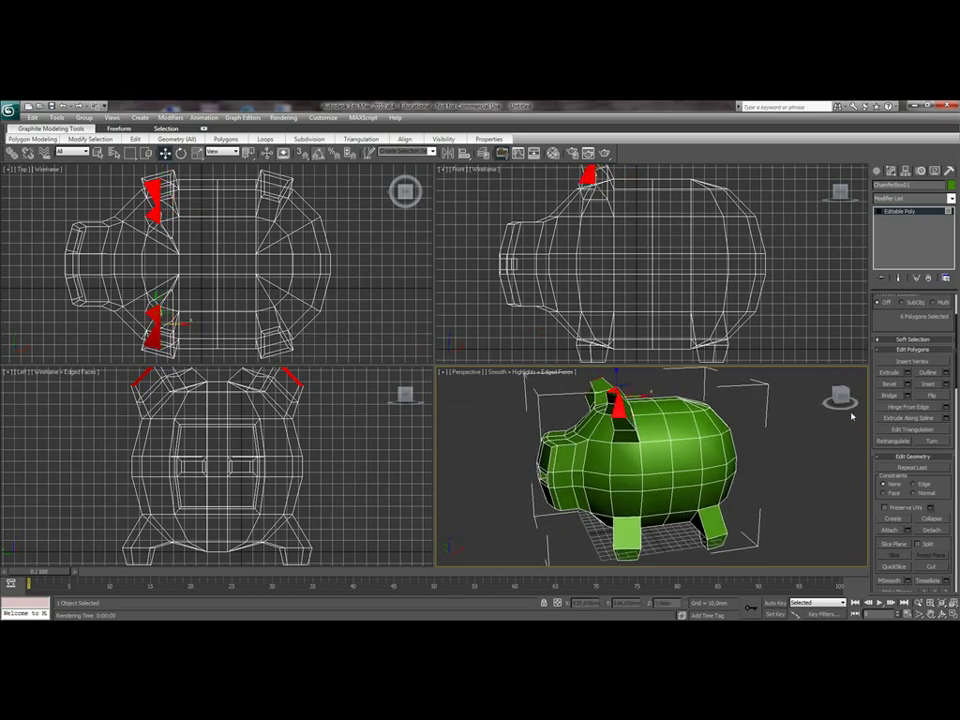
pyautogui.click(907, 387)
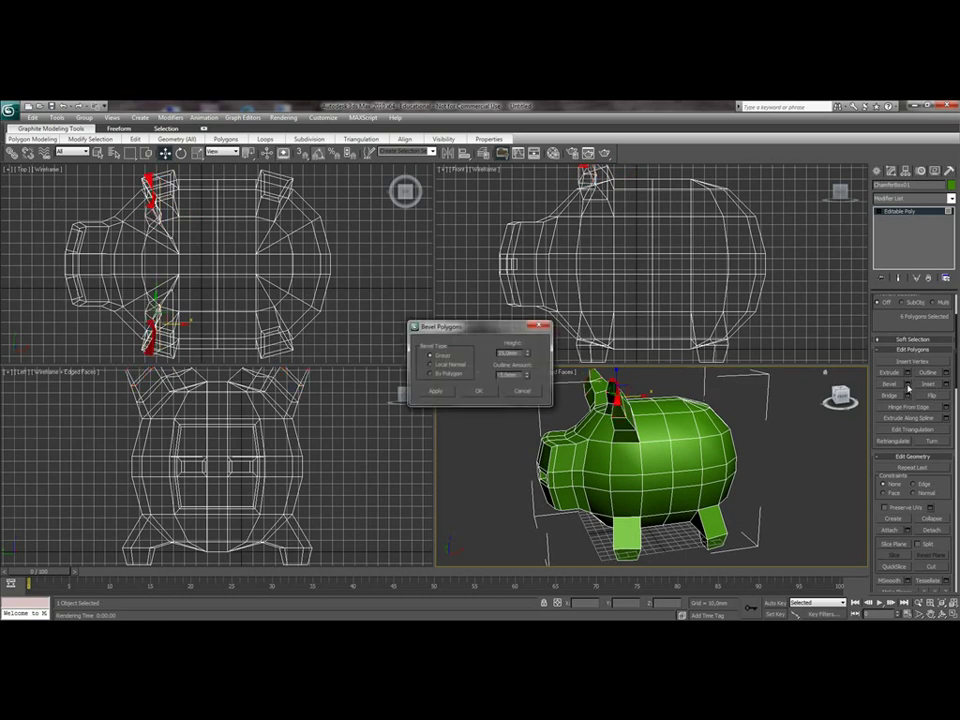
pyautogui.click(480, 390)
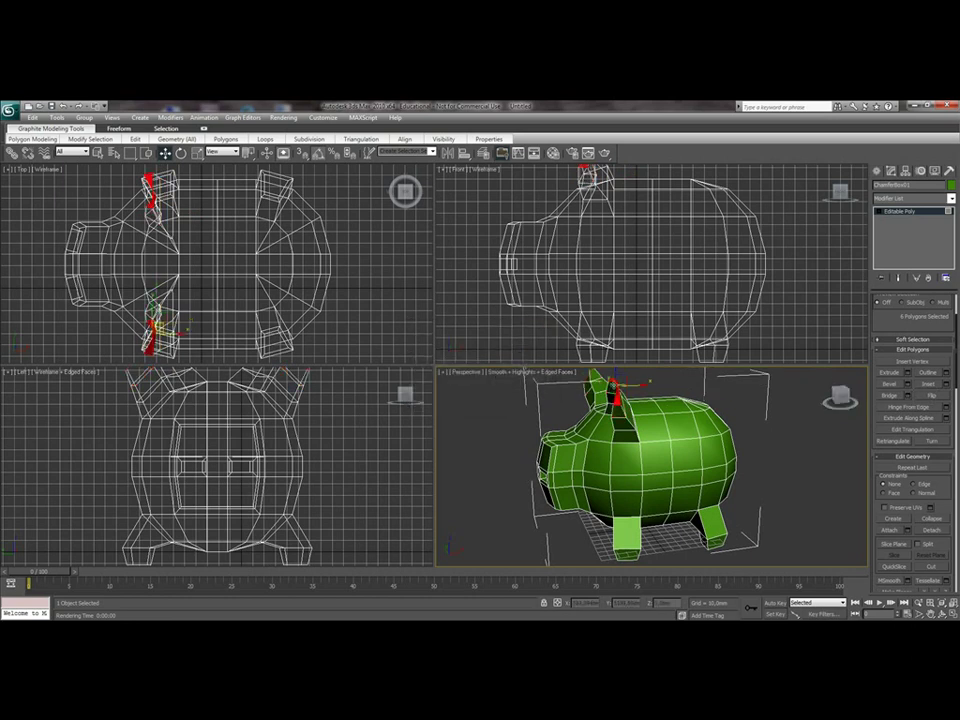
pyautogui.moveTo(640, 386); pyautogui.dragTo(636, 385)
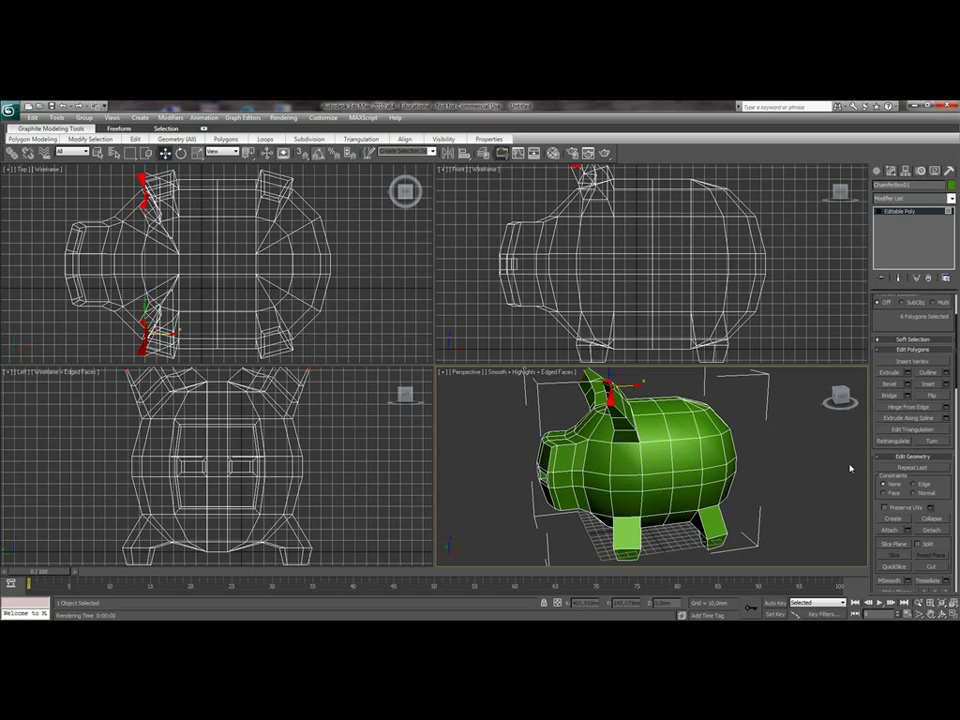
pyautogui.click(842, 473)
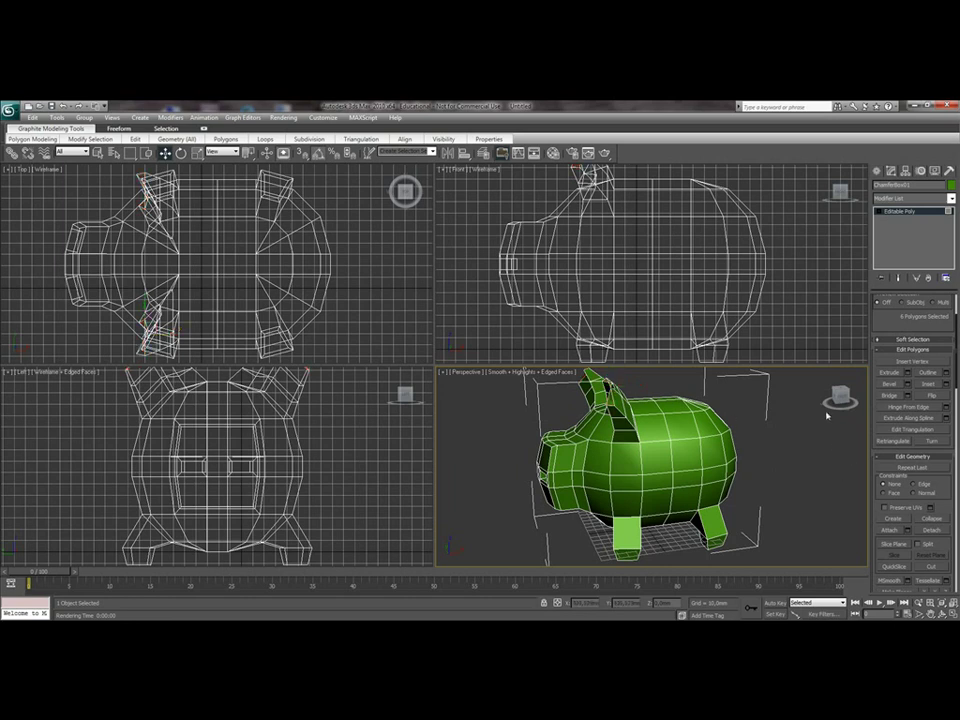
# - Select the two eye polygons above the snout and inset them as a group by about 5.5 mm
pyautogui.moveTo(841, 398); pyautogui.dragTo(868, 409)
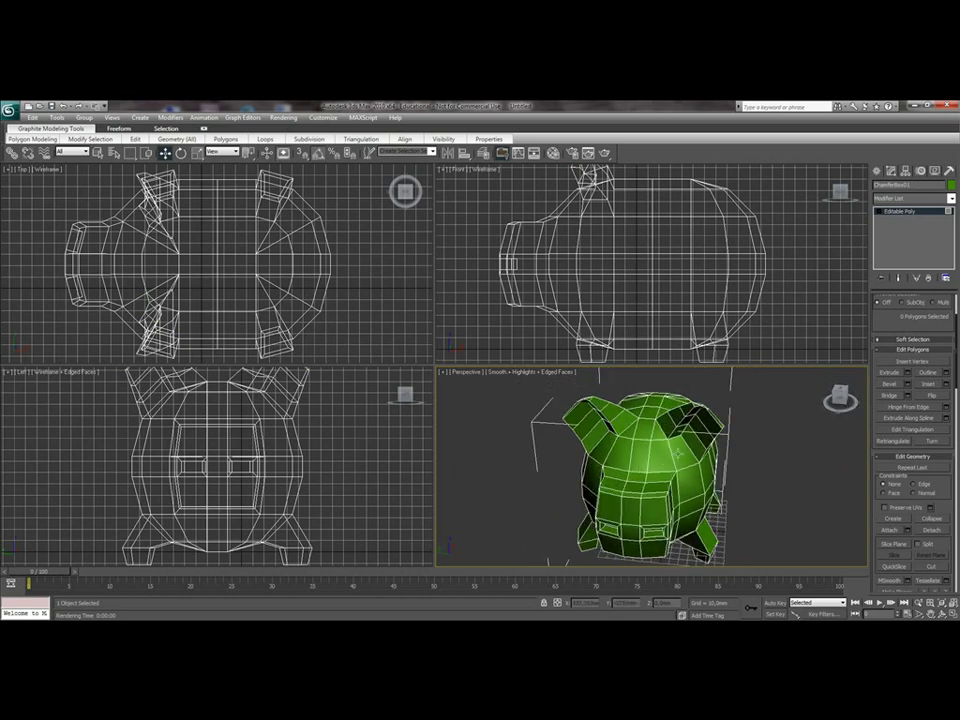
pyautogui.click(667, 460)
pyautogui.keyDown('ctrl'); pyautogui.click(621, 458); pyautogui.keyUp('ctrl')
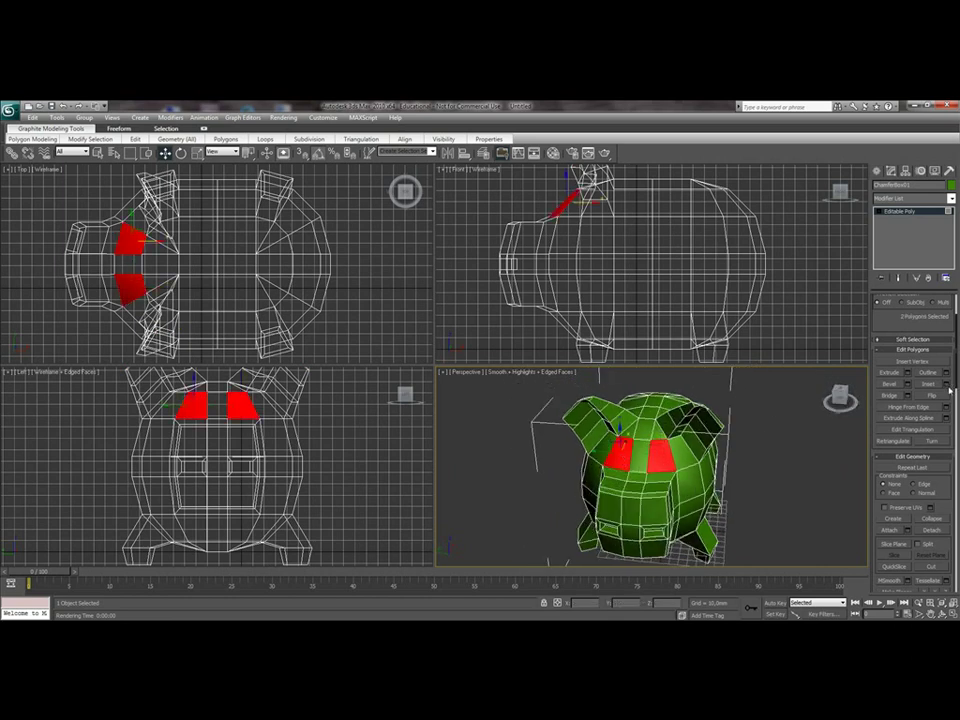
pyautogui.click(946, 385)
pyautogui.moveTo(527, 357); pyautogui.dragTo(525, 335)
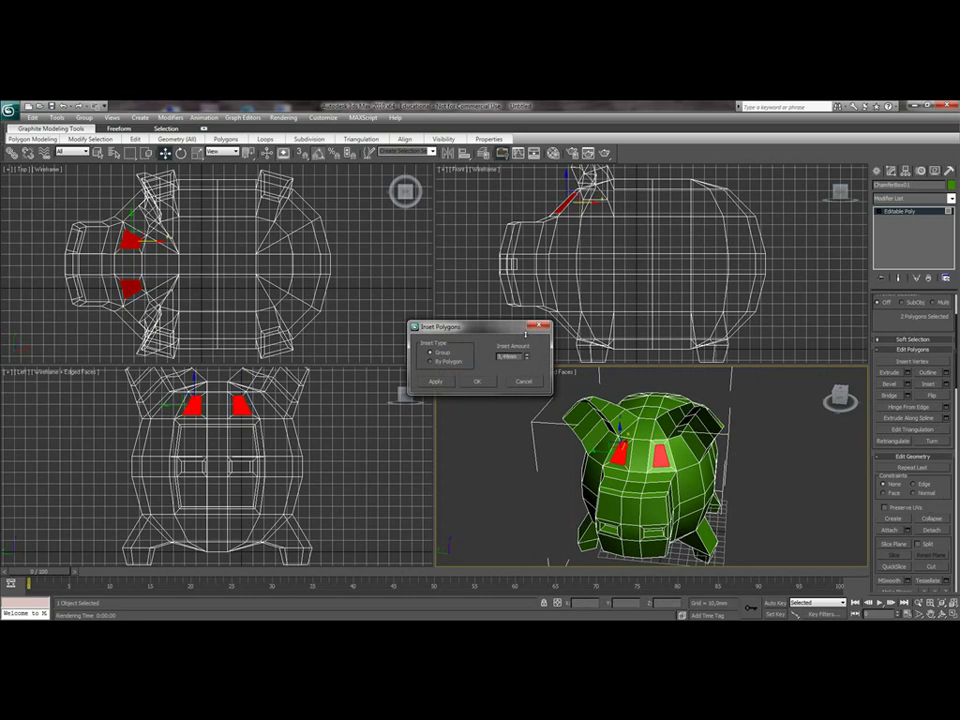
pyautogui.click(478, 382)
# - Extrude the two eye polygons inward as a group by -10 mm
pyautogui.click(906, 373)
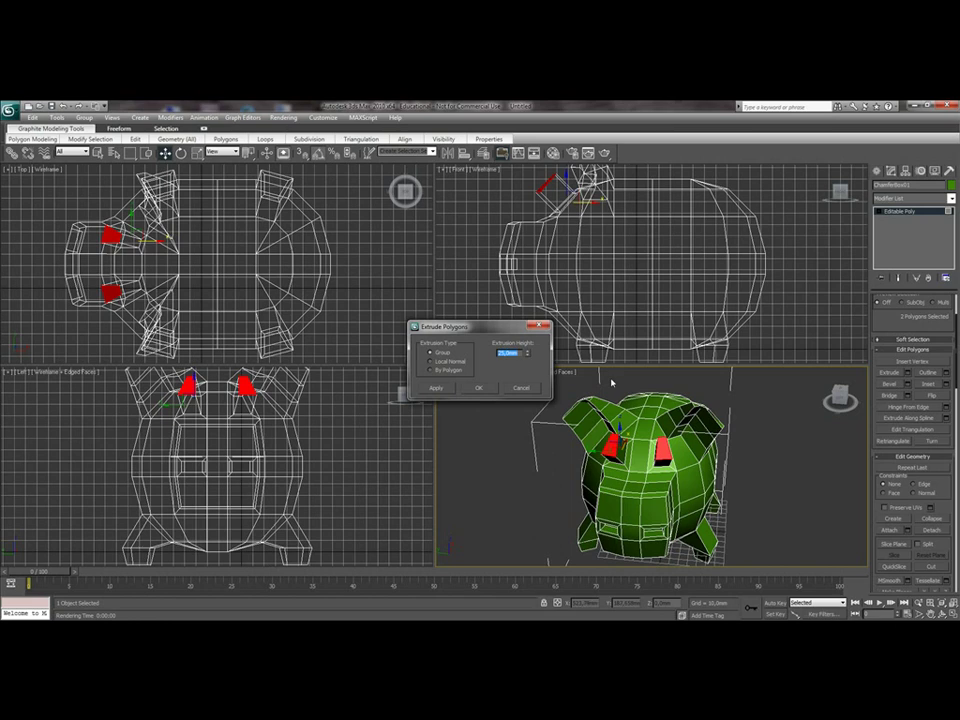
pyautogui.press('BackSpace')
pyautogui.press('Return')
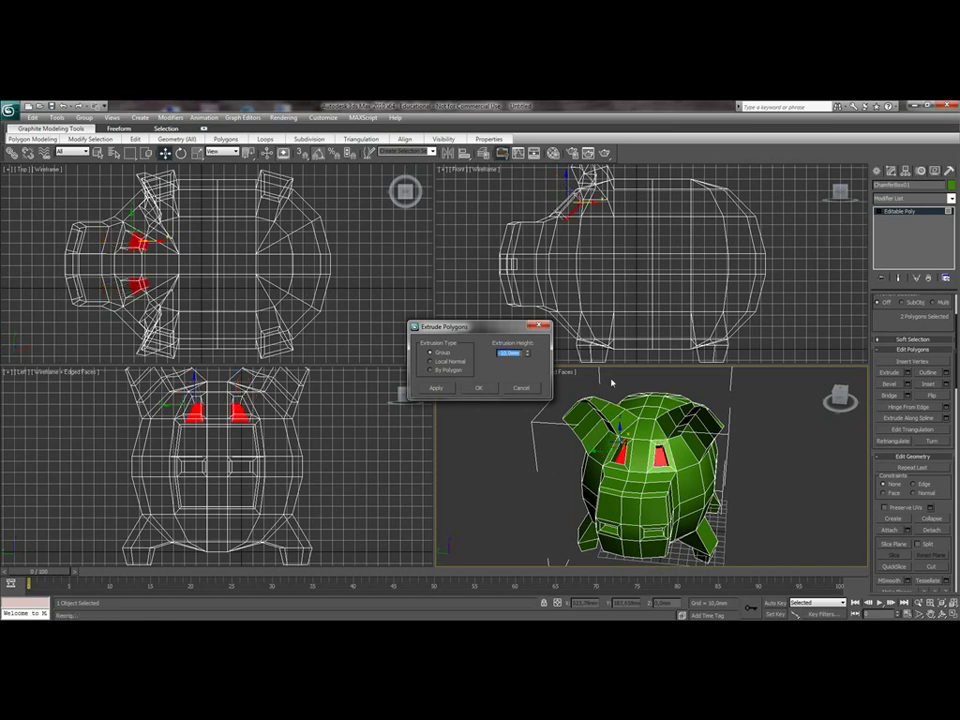
pyautogui.click(479, 388)
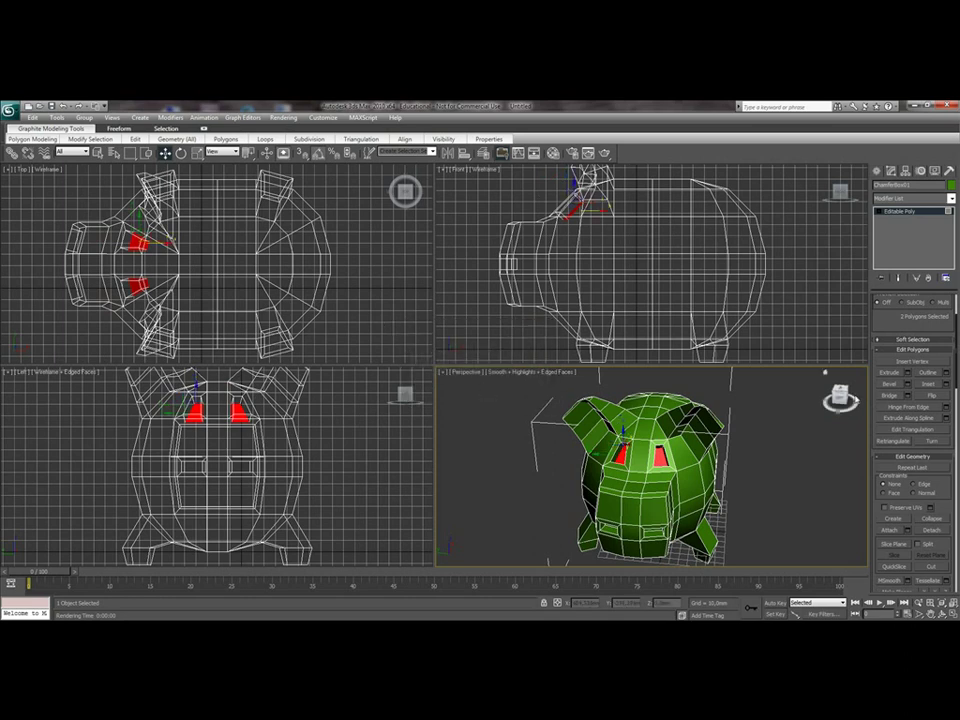
# - Draw a helix spline just behind the pig's rear in the top view, about 12 mm in base radius and 47 mm high
pyautogui.moveTo(840, 402); pyautogui.dragTo(802, 392)
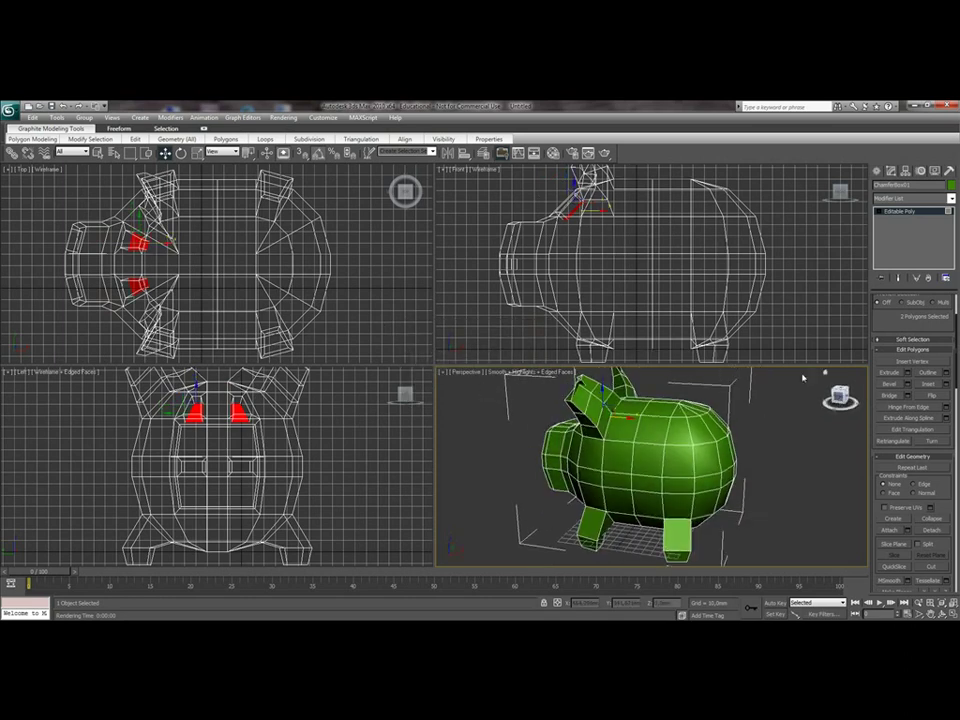
pyautogui.click(877, 172)
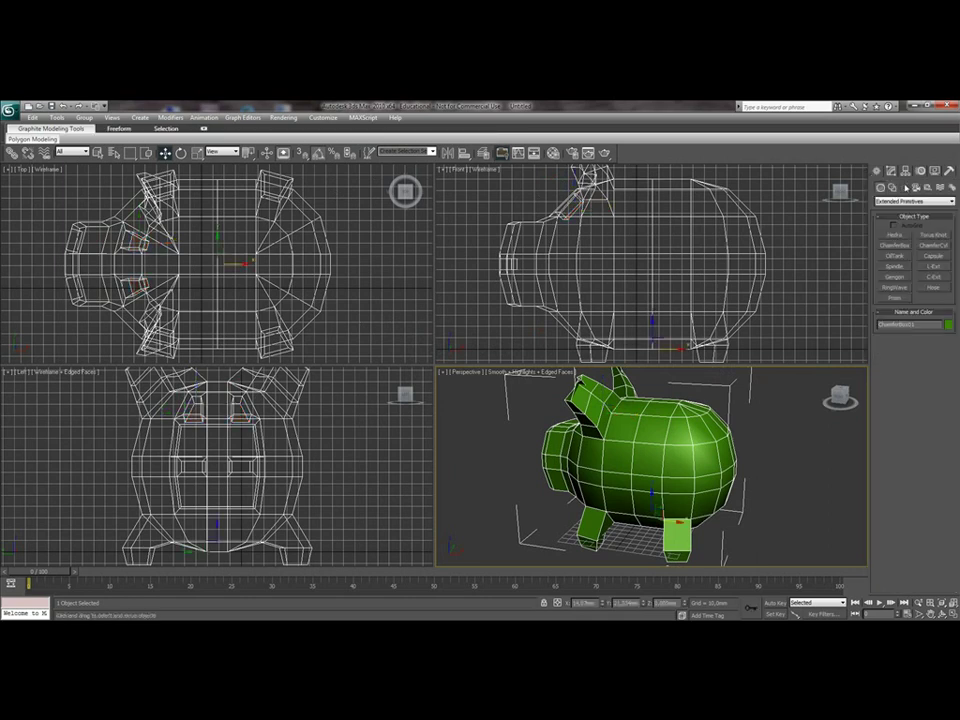
pyautogui.click(893, 188)
pyautogui.click(934, 286)
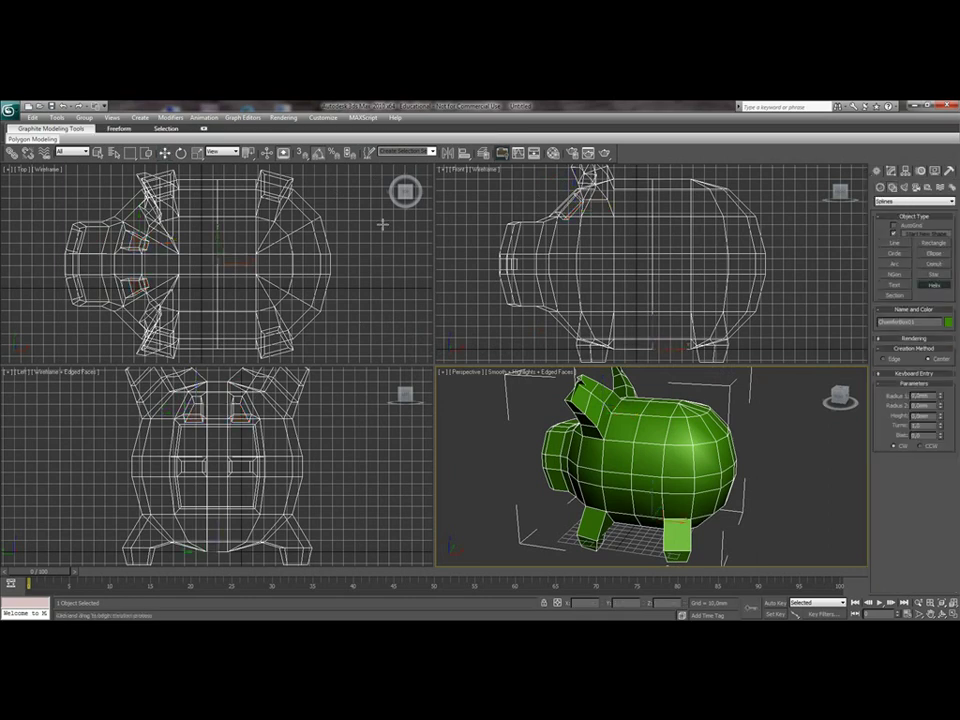
pyautogui.moveTo(344, 270)
pyautogui.mouseDown()
pyautogui.moveTo(365, 273)
pyautogui.moveTo(357, 273)
pyautogui.mouseUp()
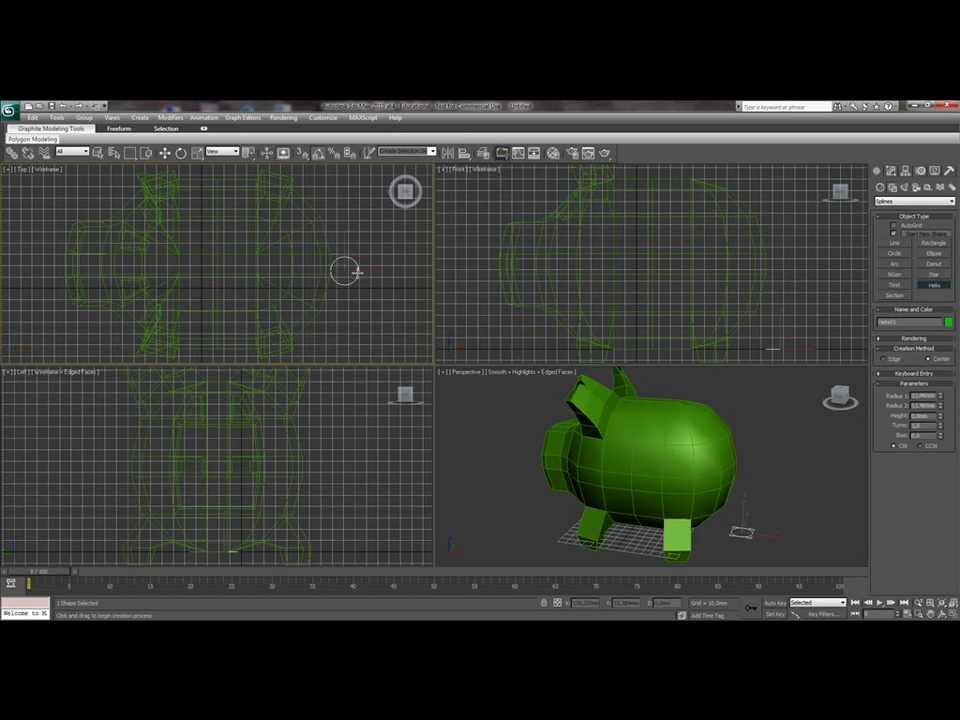
pyautogui.click(345, 221)
pyautogui.click(348, 237)
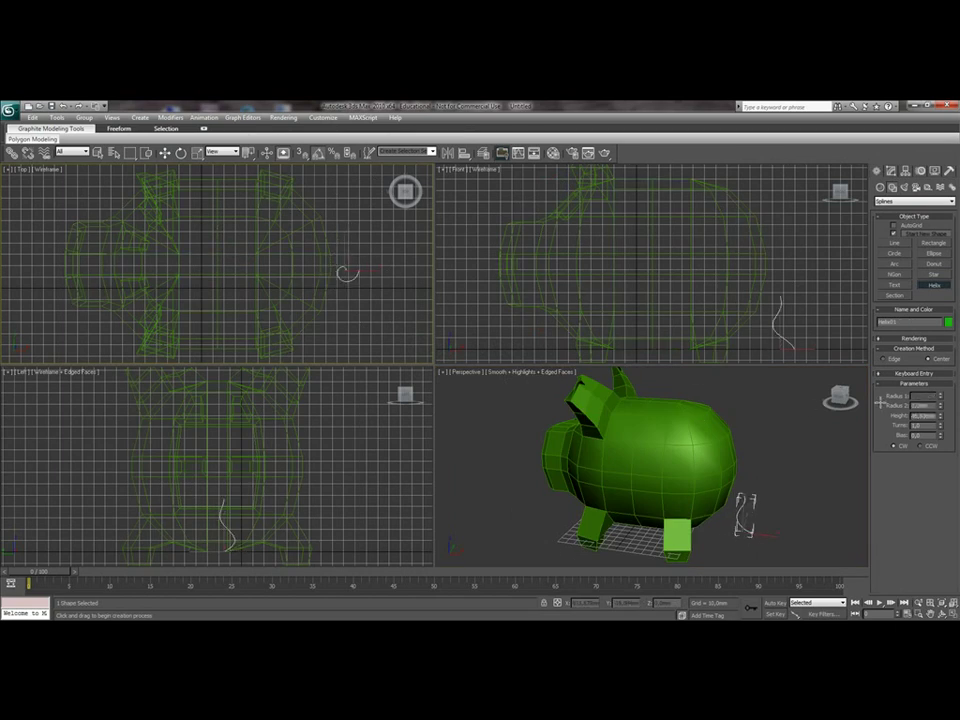
# - Set the helix's Radius 1 to 20 mm, Radius 2 to 8 mm and Height to -60 mm, and finish helix creation
pyautogui.doubleClick(915, 396)
pyautogui.write('60')
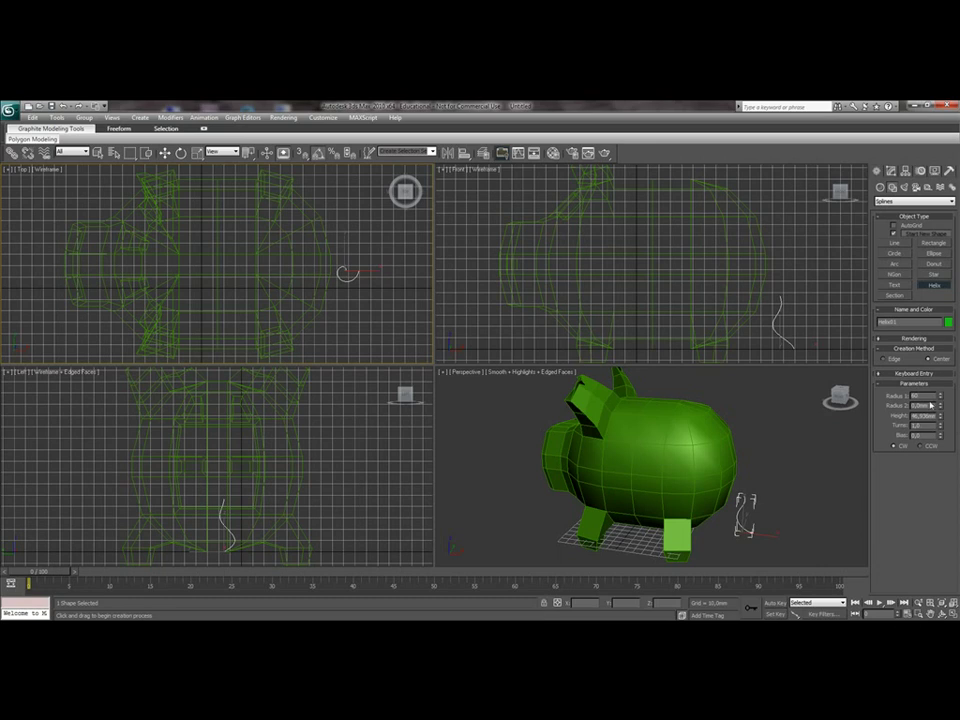
pyautogui.write('20')
pyautogui.press('Return')
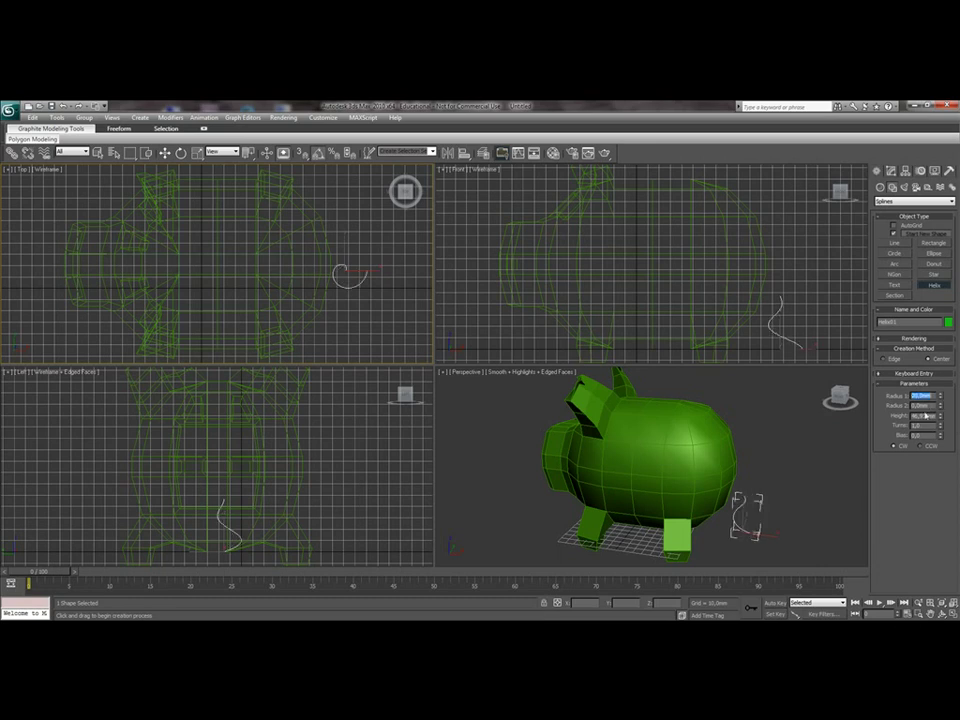
pyautogui.press('Tab')
pyautogui.write('0')
pyautogui.press('Return')
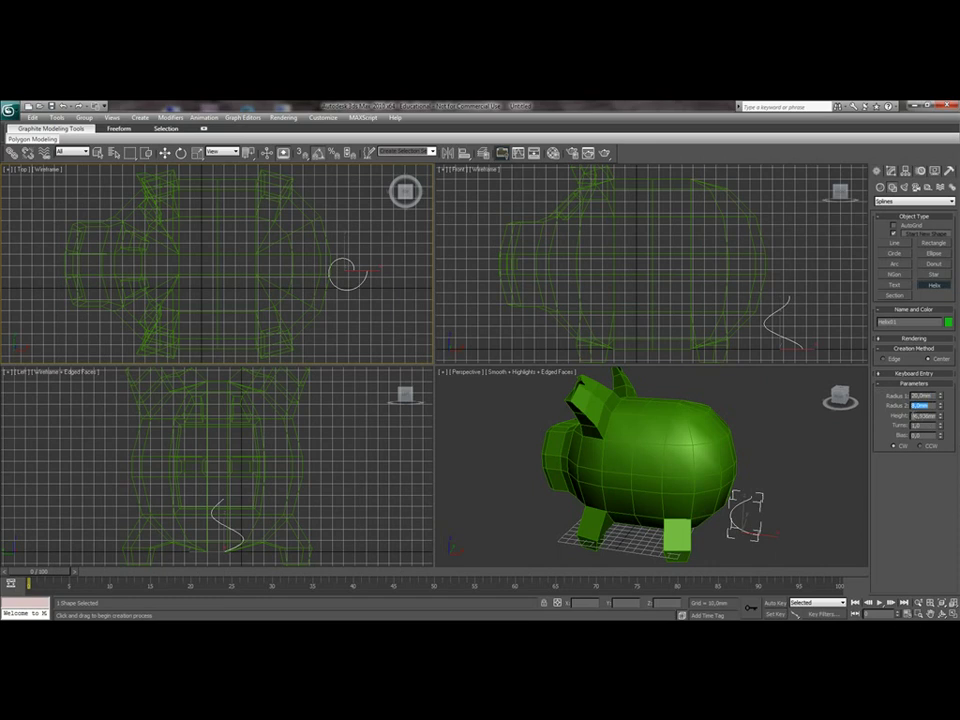
pyautogui.press('Tab')
pyautogui.write('6')
pyautogui.press('Return')
pyautogui.press('Tab')
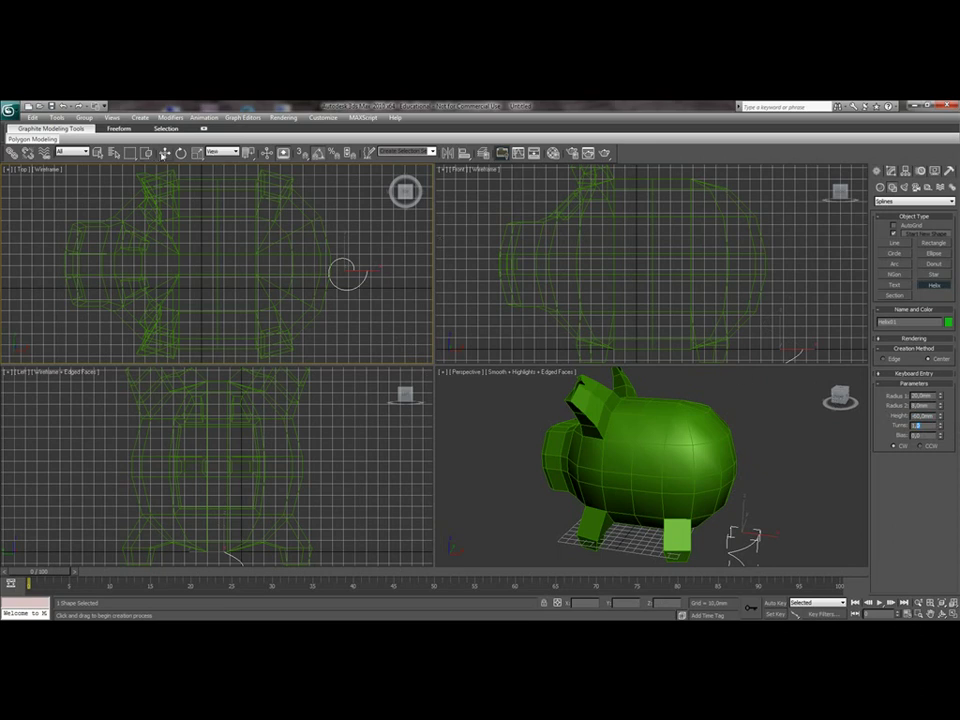
pyautogui.click(705, 434)
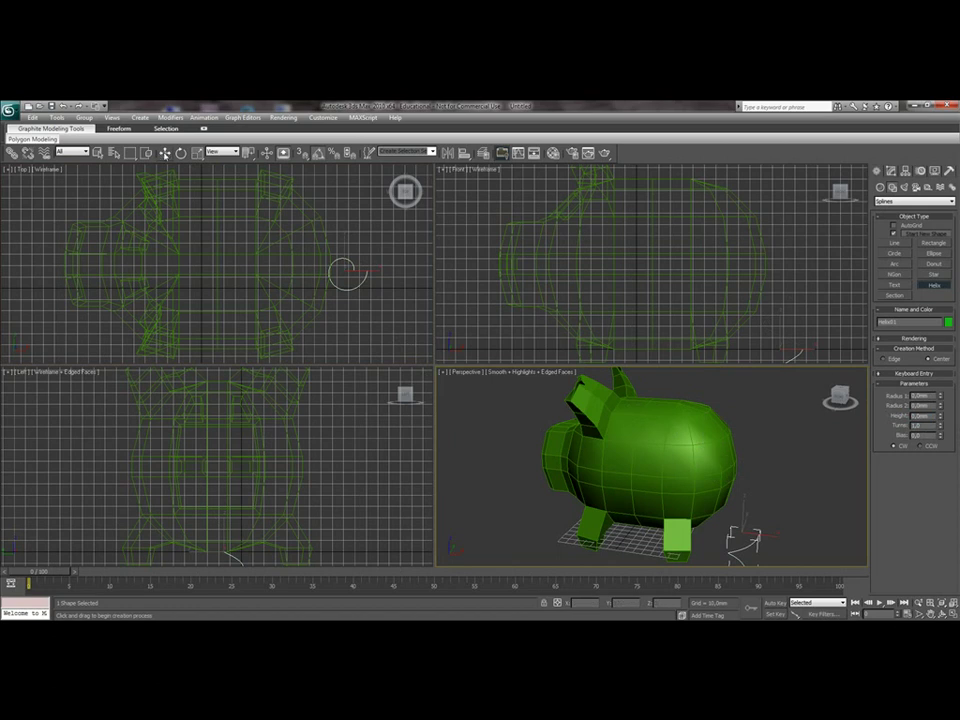
pyautogui.click(165, 154)
# - Select the pig body and pick the single polygon at the middle of its rear for the tail
pyautogui.click(631, 437)
pyautogui.moveTo(841, 398); pyautogui.dragTo(777, 391)
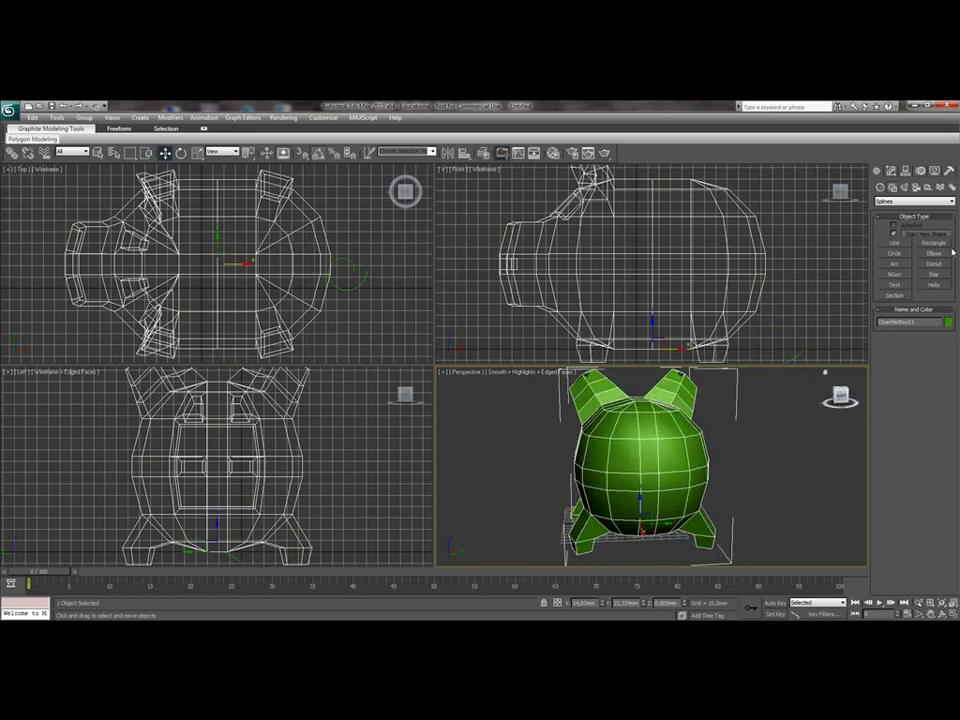
pyautogui.click(892, 172)
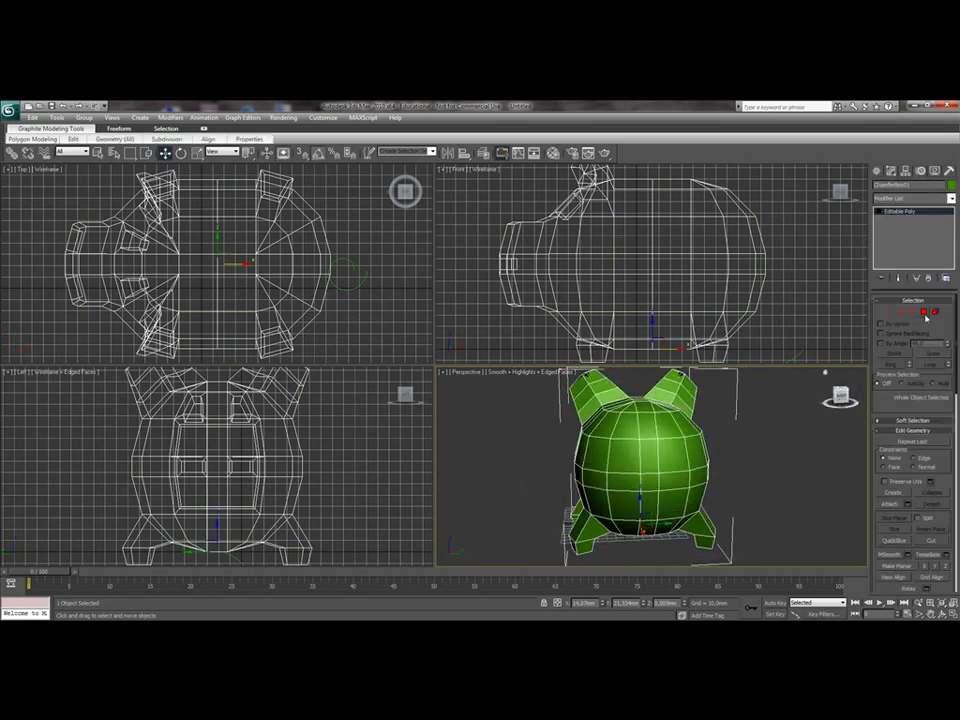
pyautogui.click(925, 313)
pyautogui.click(649, 483)
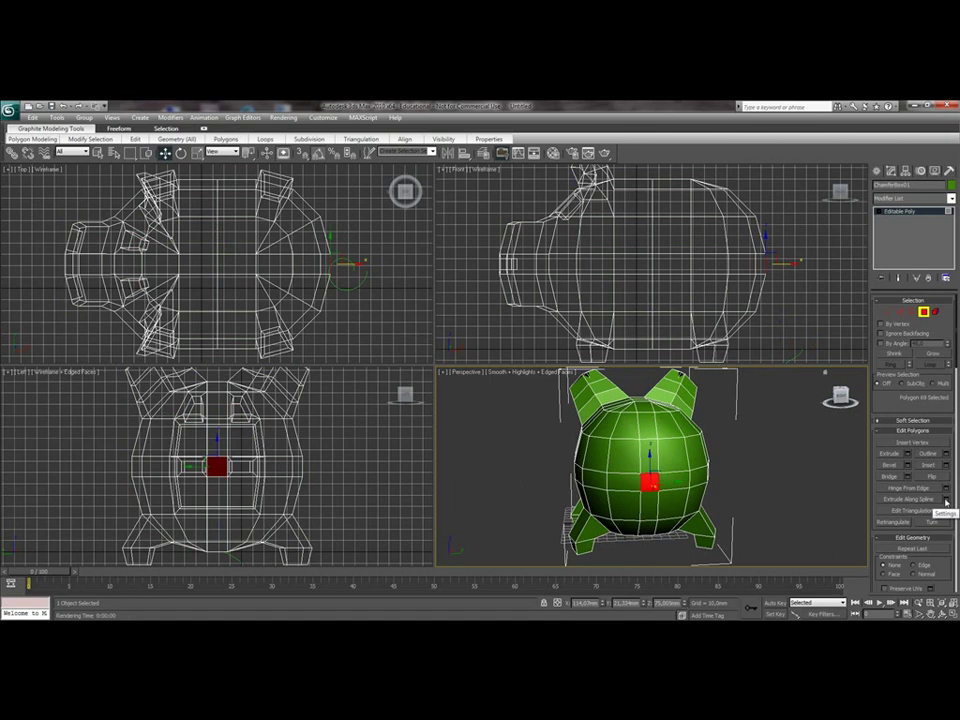
# - Extrude the rear polygon along the helix, aligned to the face normal, with a taper amount of about -0.8 and a negative taper curve
pyautogui.click(945, 502)
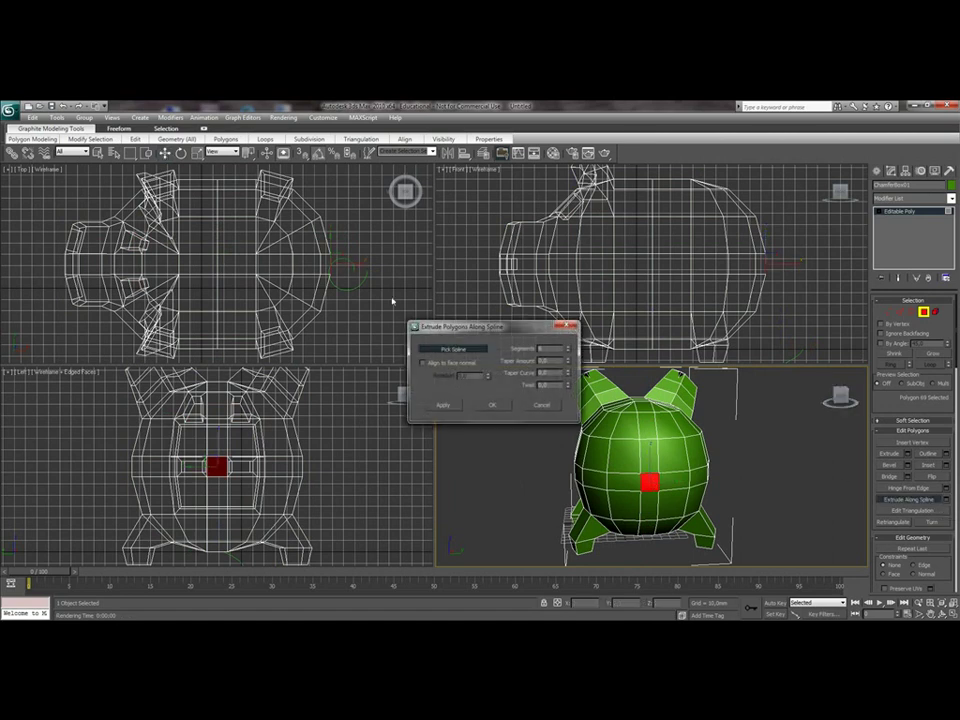
pyautogui.click(353, 266)
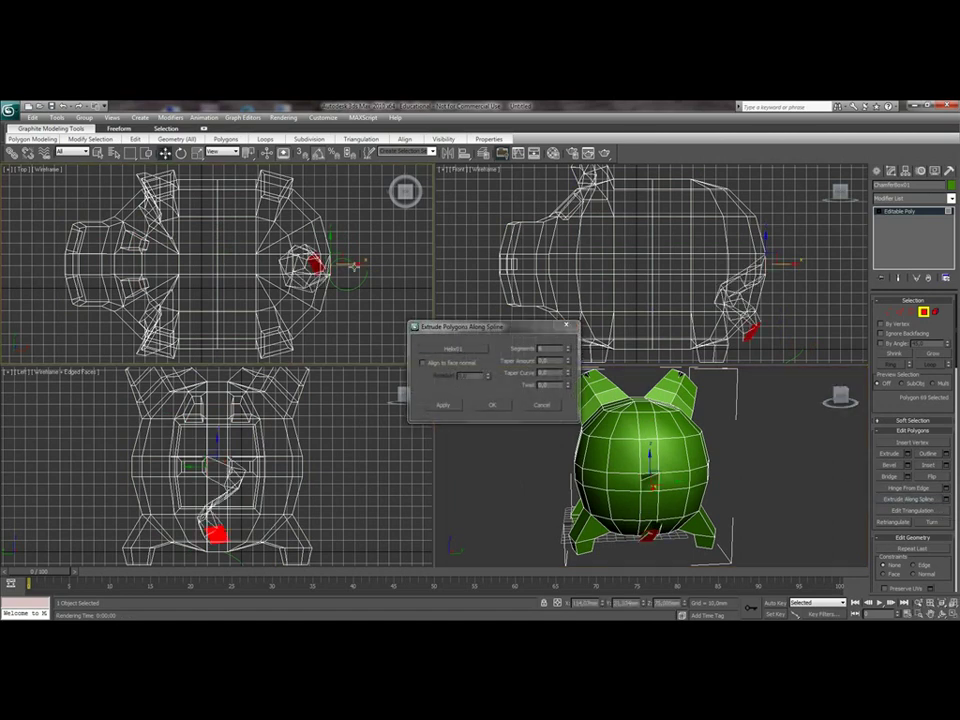
pyautogui.click(423, 363)
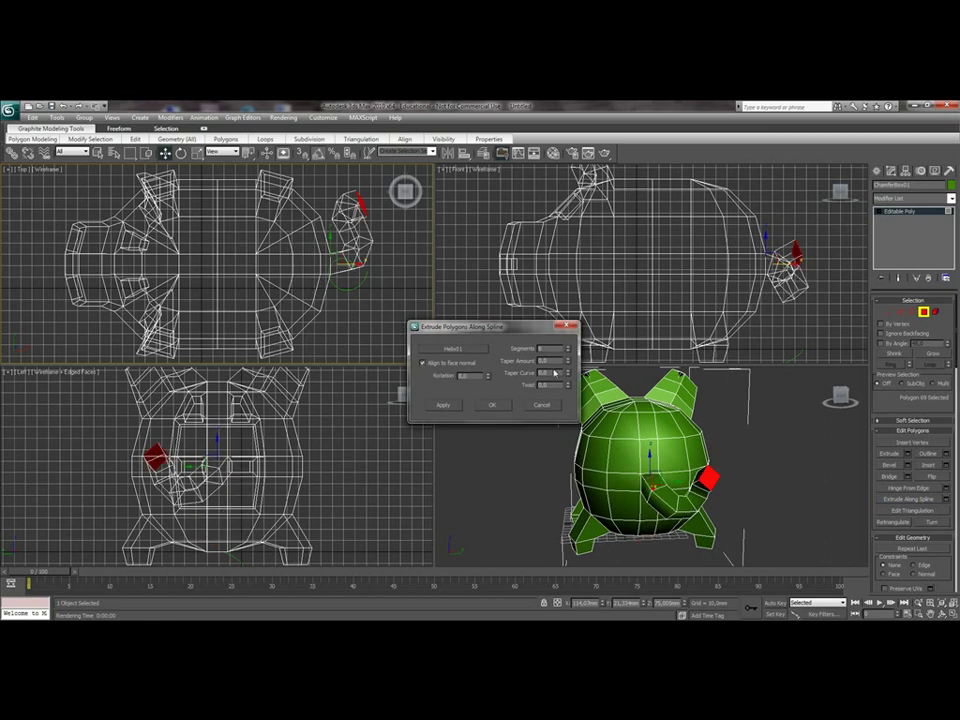
pyautogui.moveTo(569, 361); pyautogui.dragTo(571, 400)
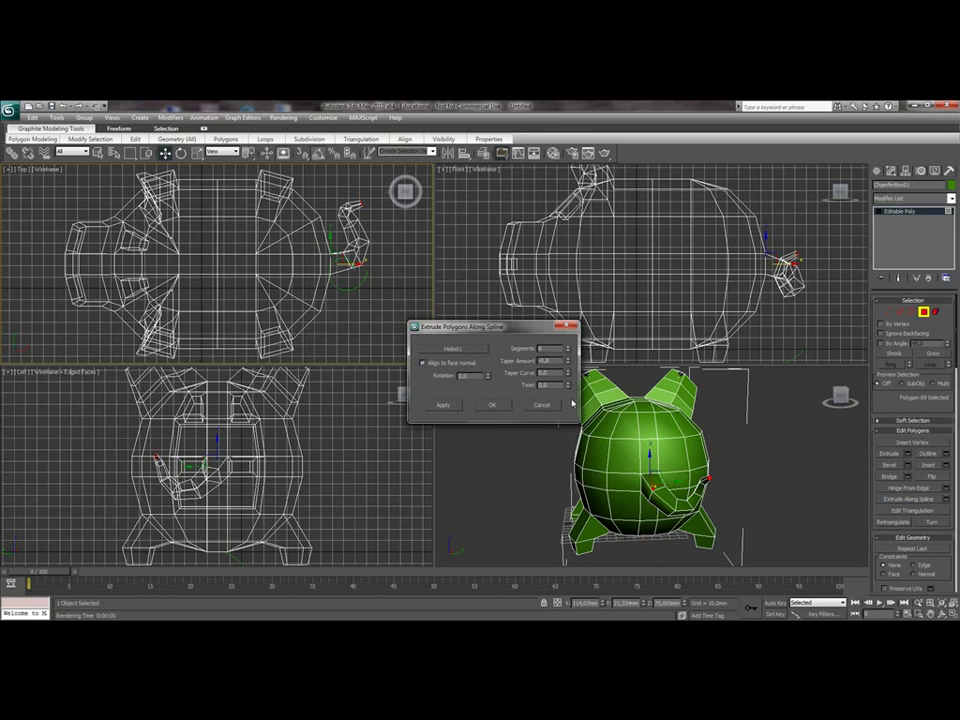
pyautogui.moveTo(568, 374); pyautogui.dragTo(571, 421)
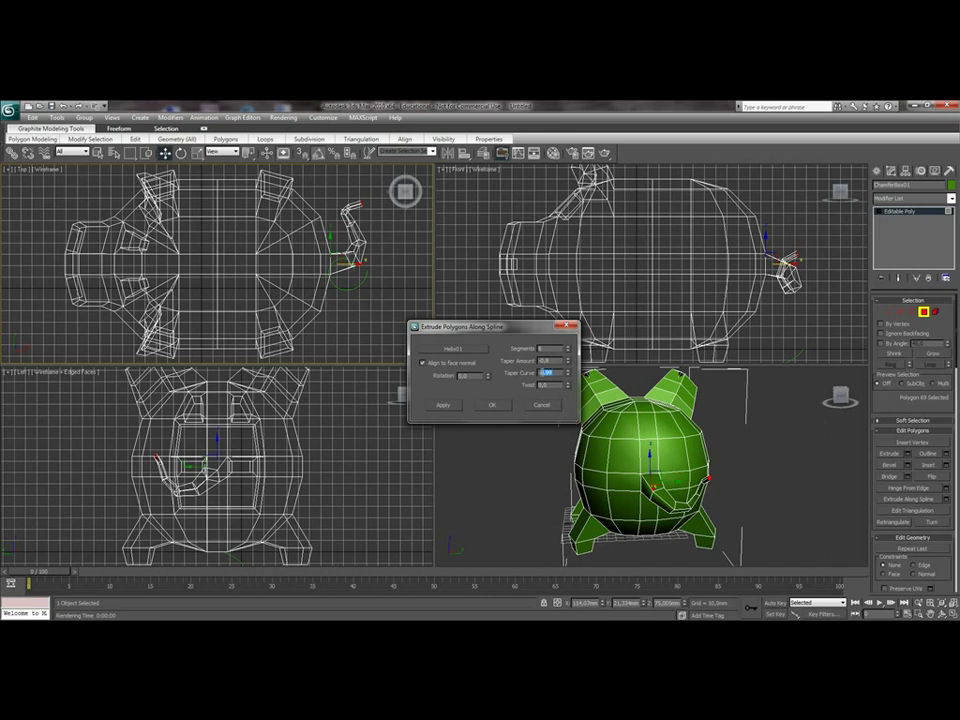
pyautogui.press('BackSpace')
pyautogui.click(497, 406)
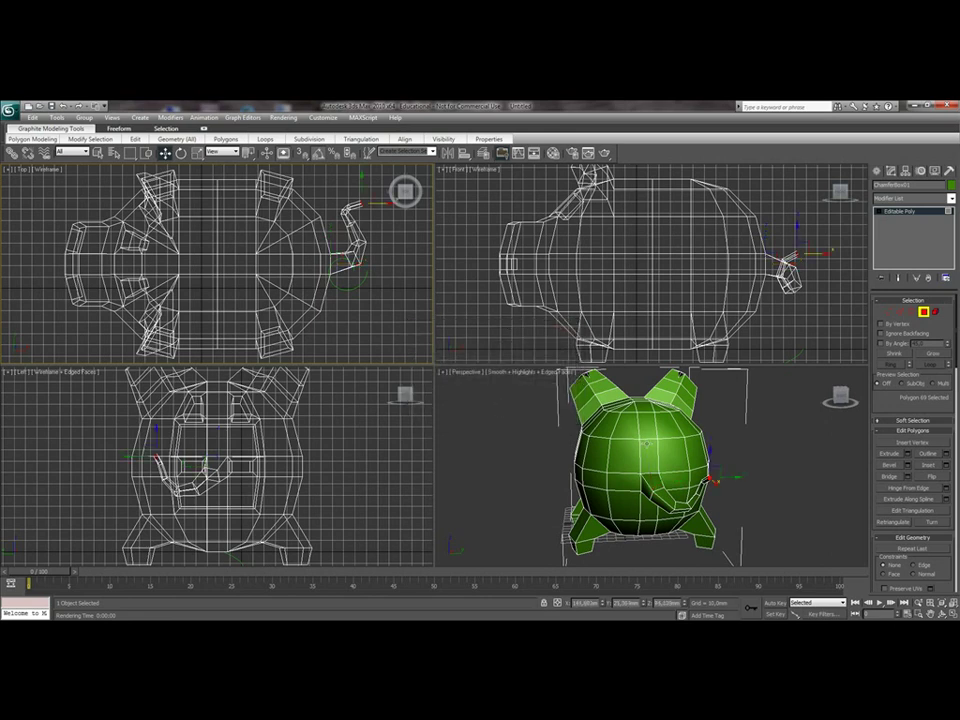
# - Apply a TurboSmooth modifier to the pig with 2 iterations
pyautogui.click(952, 198)
pyautogui.scroll(-5, 939, 542)
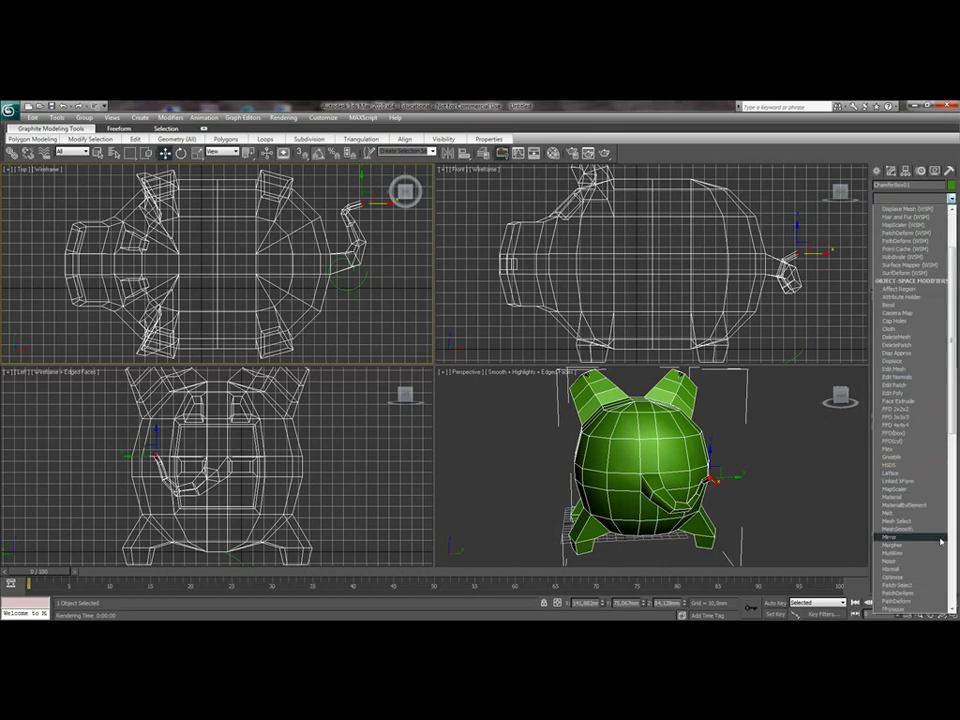
pyautogui.scroll(-10, 939, 542)
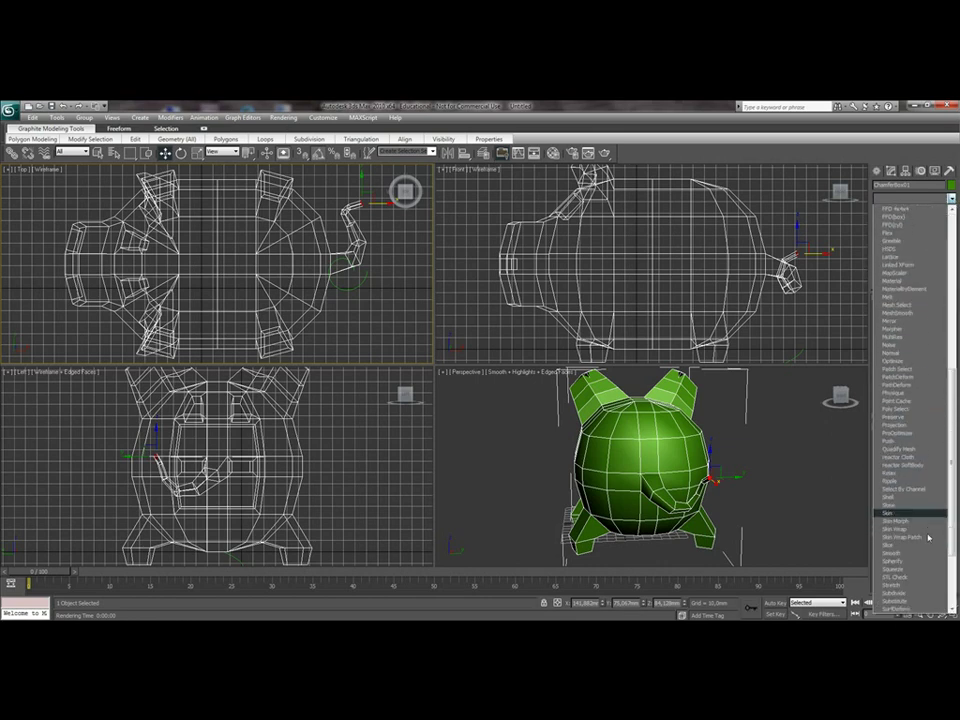
pyautogui.scroll(-3, 926, 537)
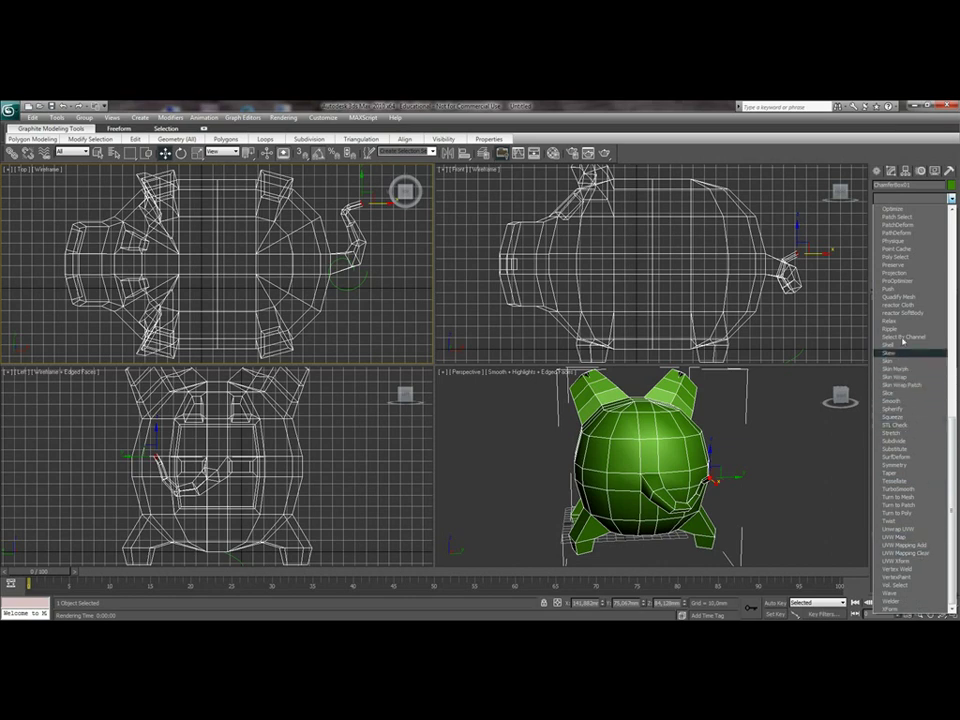
pyautogui.click(906, 489)
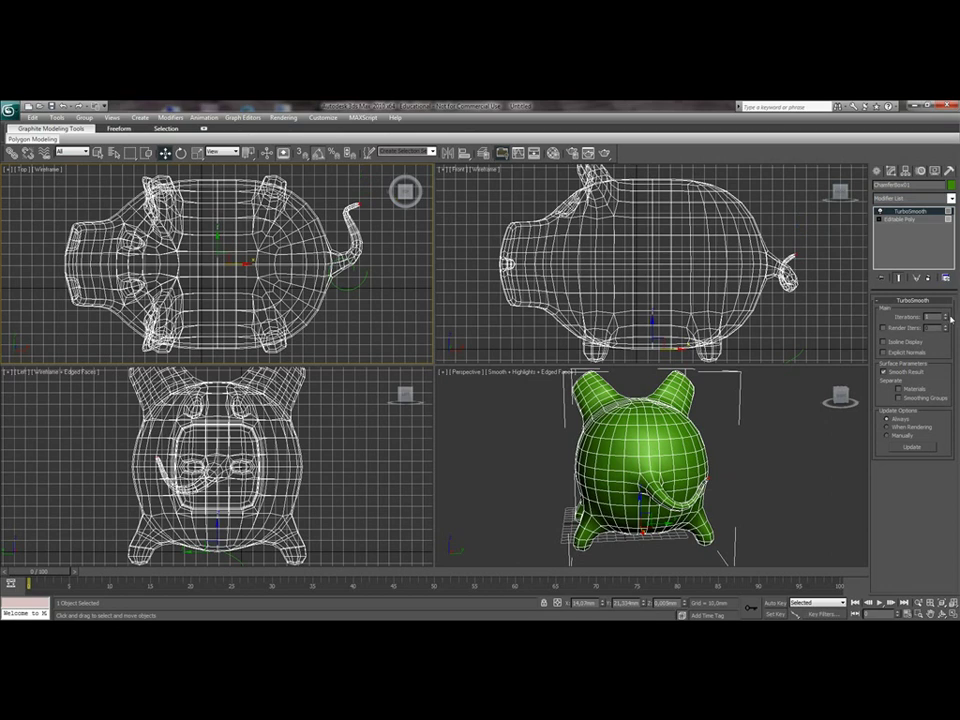
pyautogui.click(947, 315)
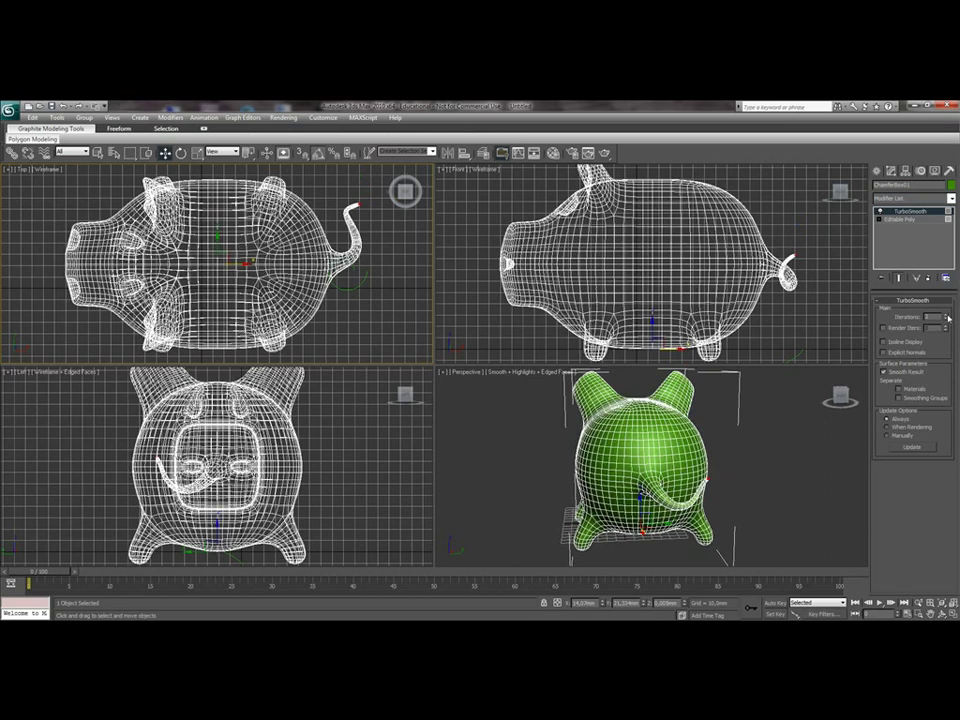
# - Render the perspective view with the pig's face in front, inspect the enlarged image and close it
pyautogui.click(842, 400)
pyautogui.moveTo(841, 399); pyautogui.dragTo(912, 406)
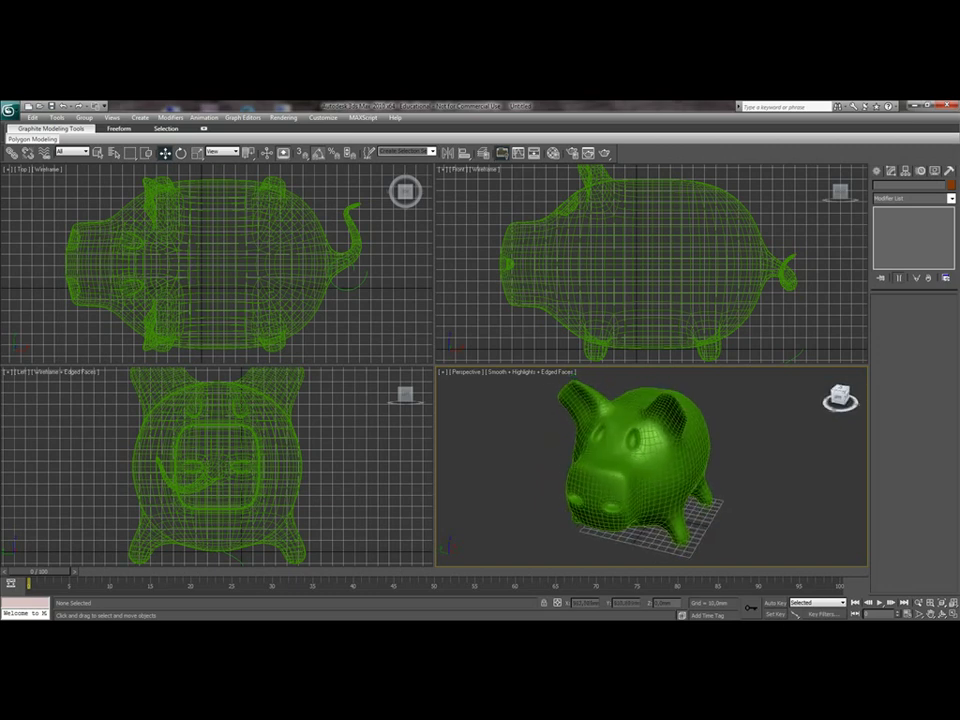
pyautogui.press('F9')
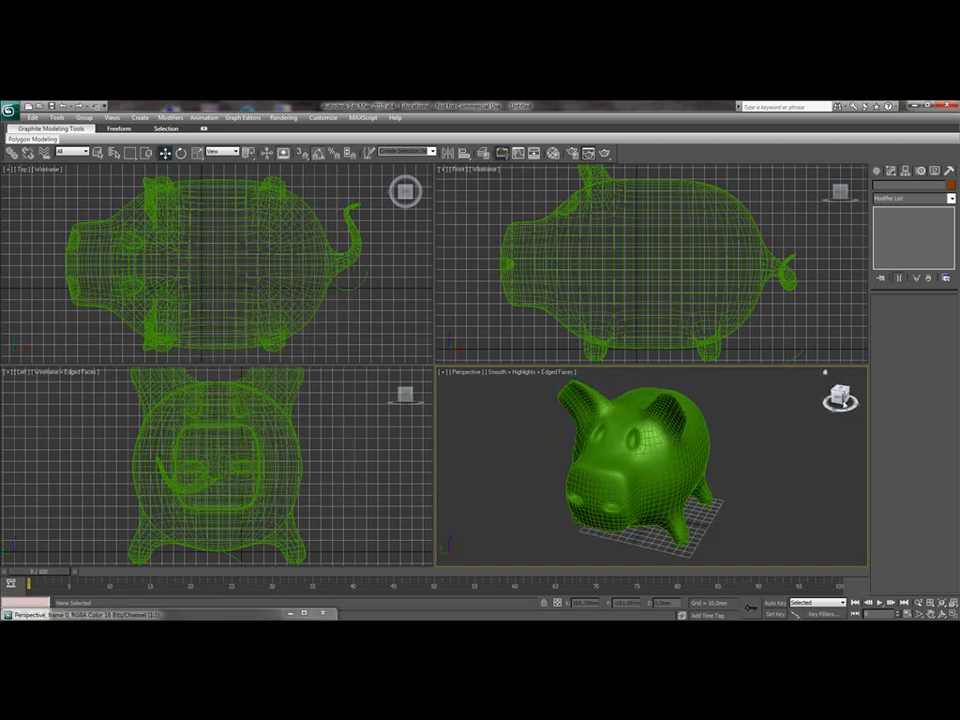
pyautogui.click(307, 617)
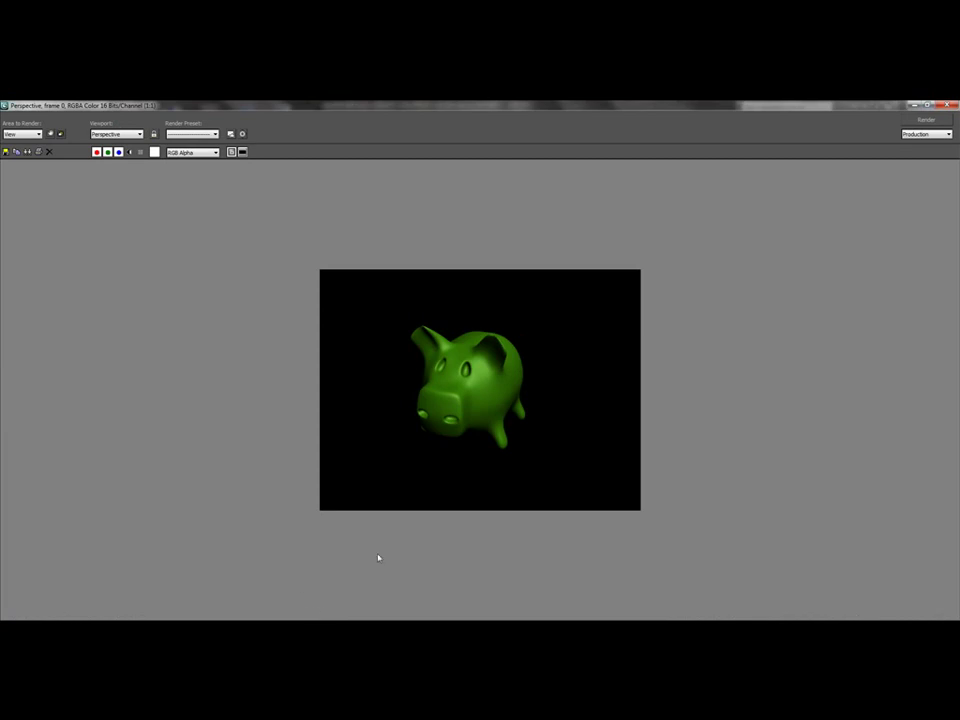
pyautogui.click(951, 105)
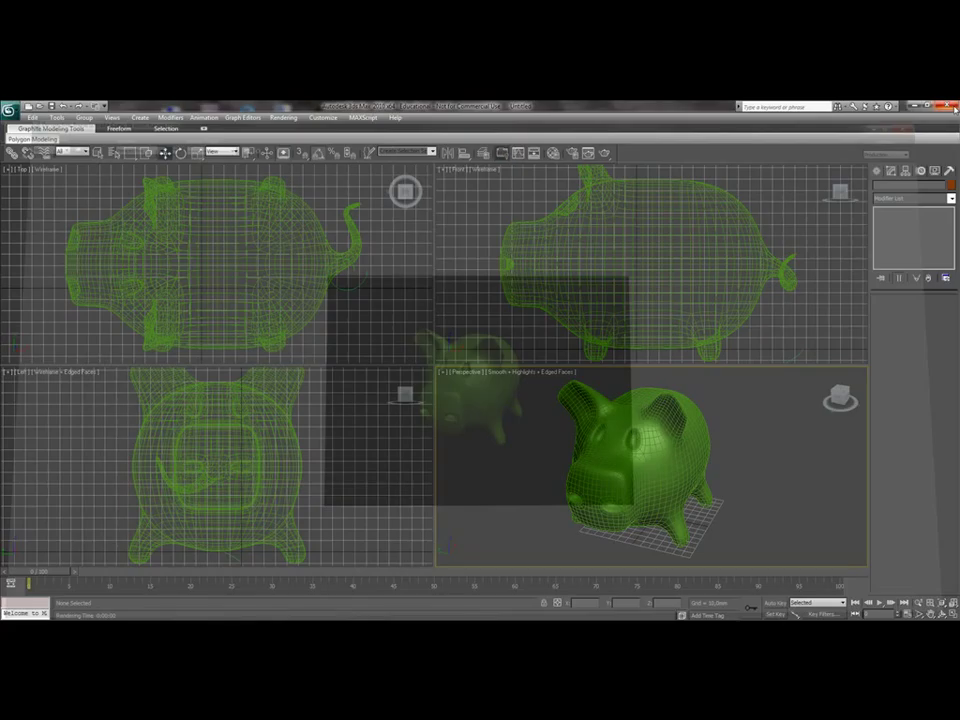